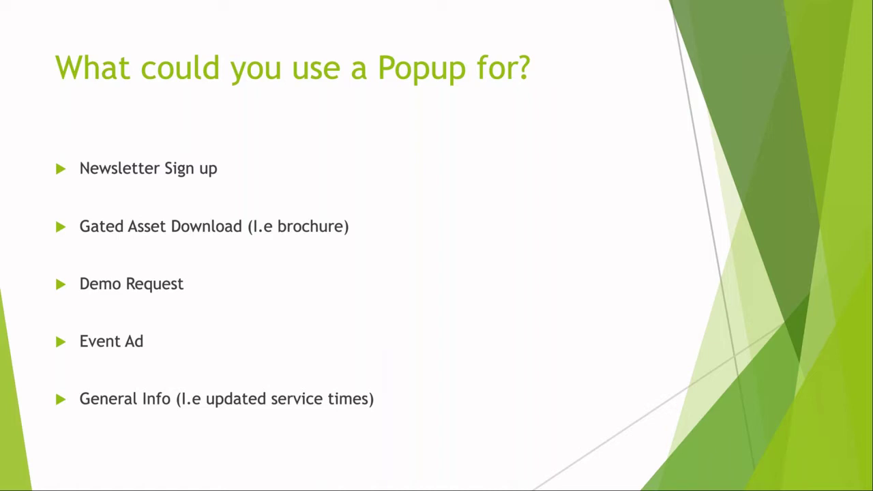
Exit the slideshow to return to editing the 'What could you use a Popup for?' slide.
{"action": "key", "text": "Escape"}
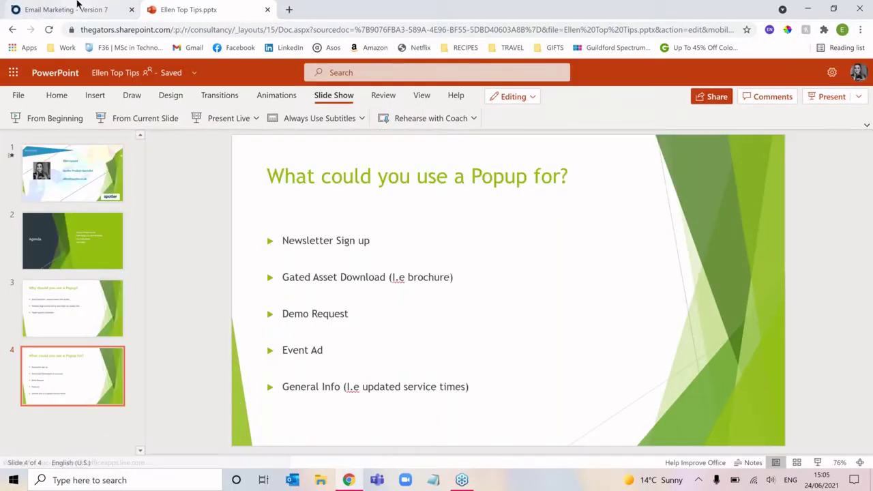
From the Email Marketing tab, create a Smart Form named 'Popup Webinar'.
{"action": "left_click", "coordinate": [77, 7]}
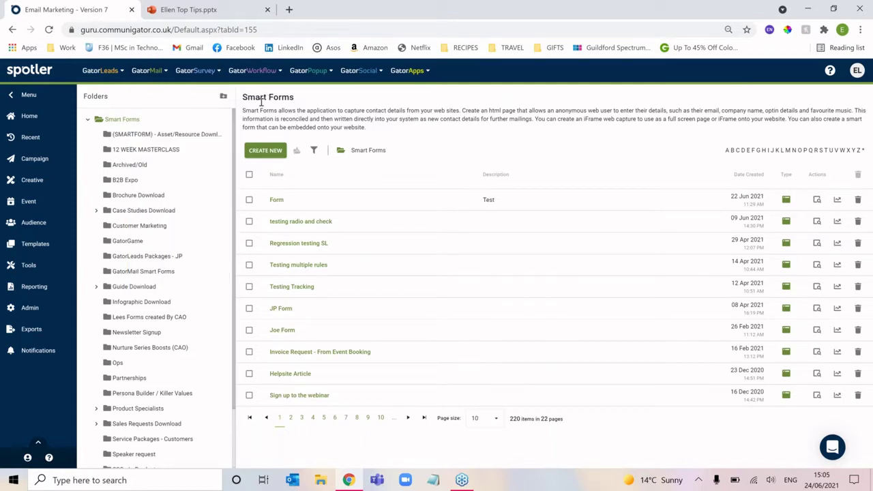
{"action": "left_click", "coordinate": [266, 152]}
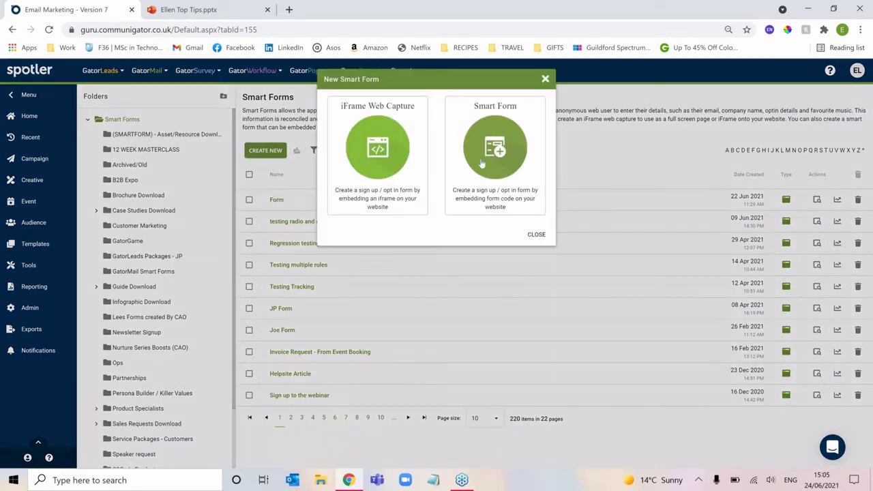
{"action": "left_click", "coordinate": [500, 152]}
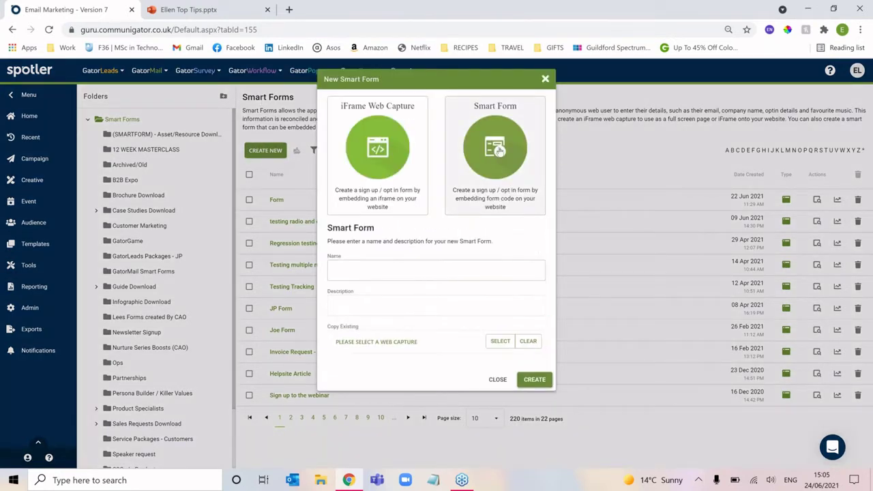
{"action": "type", "text": "Popup Webinar"}
{"action": "left_click", "coordinate": [532, 379]}
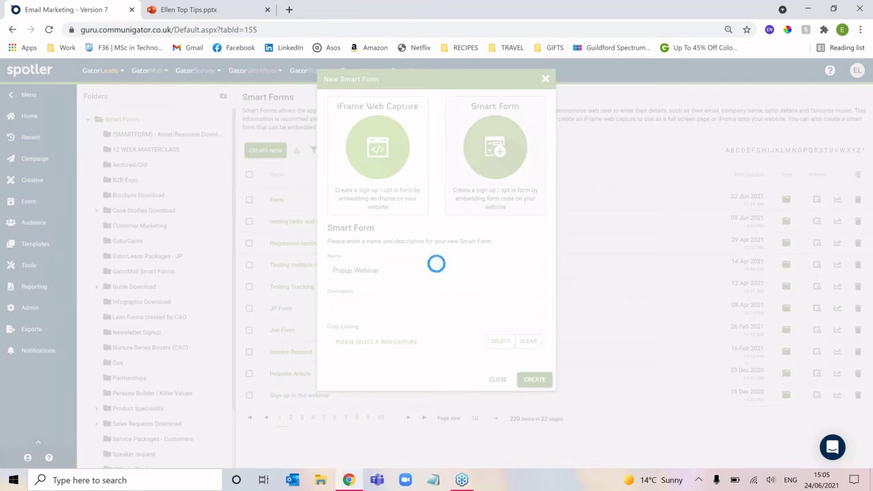
{"action": "left_click", "coordinate": [529, 375]}
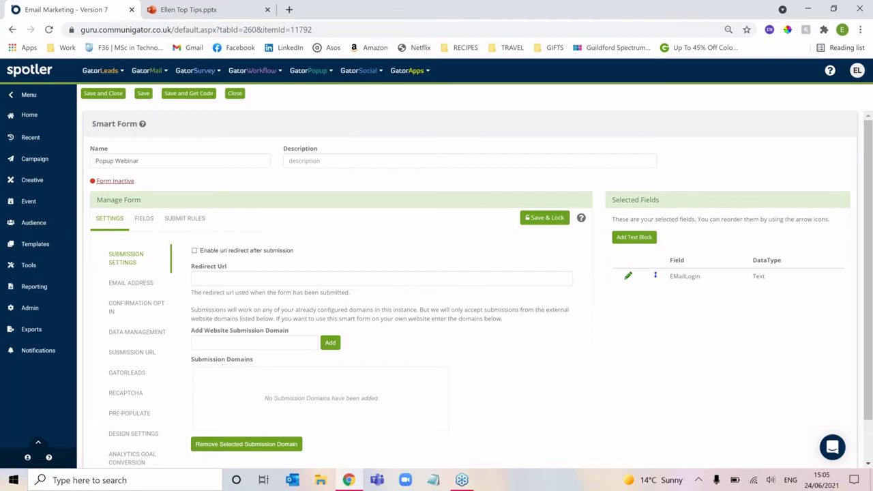
Review the email address validation types, keeping Standard Email Address selected.
{"action": "scroll", "coordinate": [193, 269], "scroll_direction": "down", "scroll_amount": 1}
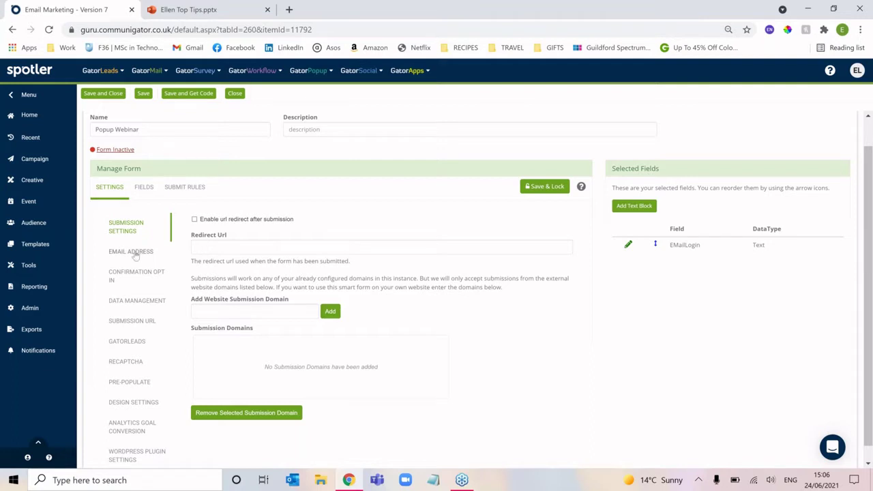
{"action": "left_click", "coordinate": [134, 254]}
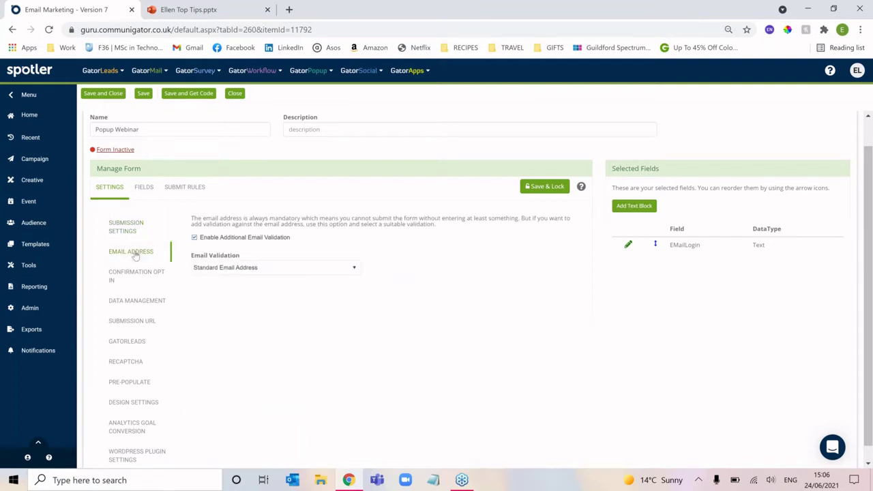
{"action": "left_click", "coordinate": [235, 273]}
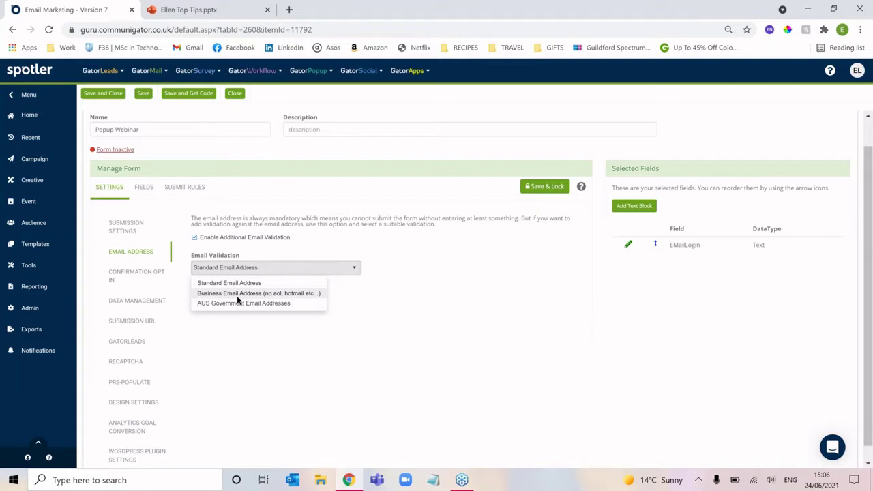
{"action": "left_click", "coordinate": [236, 345]}
{"action": "scroll", "coordinate": [236, 348], "scroll_direction": "down", "scroll_amount": 1}
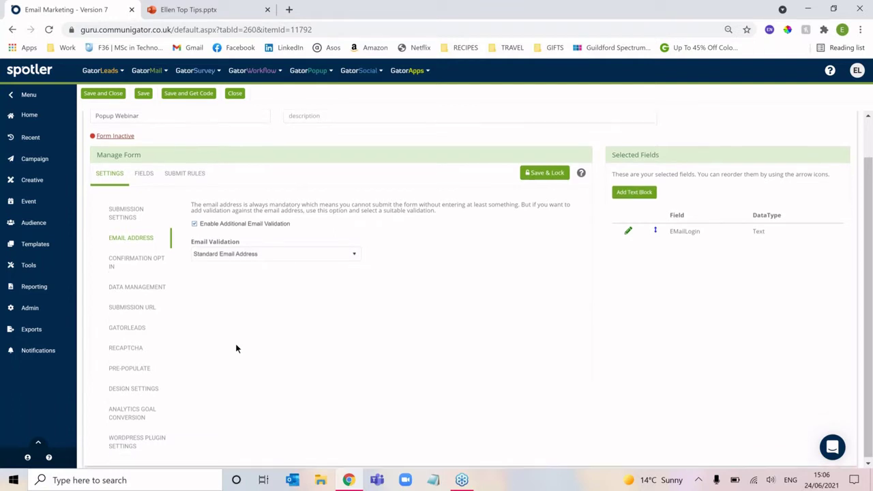
{"action": "scroll", "coordinate": [236, 348], "scroll_direction": "up", "scroll_amount": 1}
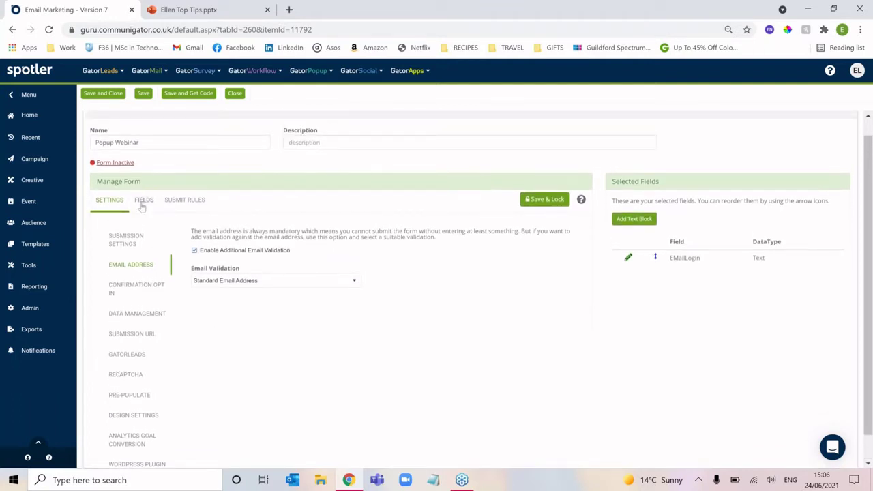
Browse the form's contact fields checklist, leaving EMailLogin as the only selected field.
{"action": "left_click", "coordinate": [143, 201]}
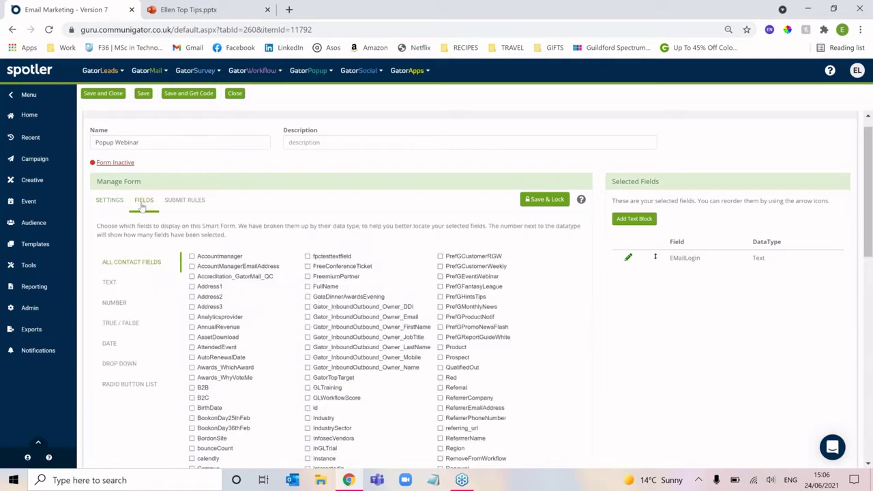
{"action": "scroll", "coordinate": [298, 220], "scroll_direction": "down", "scroll_amount": 1}
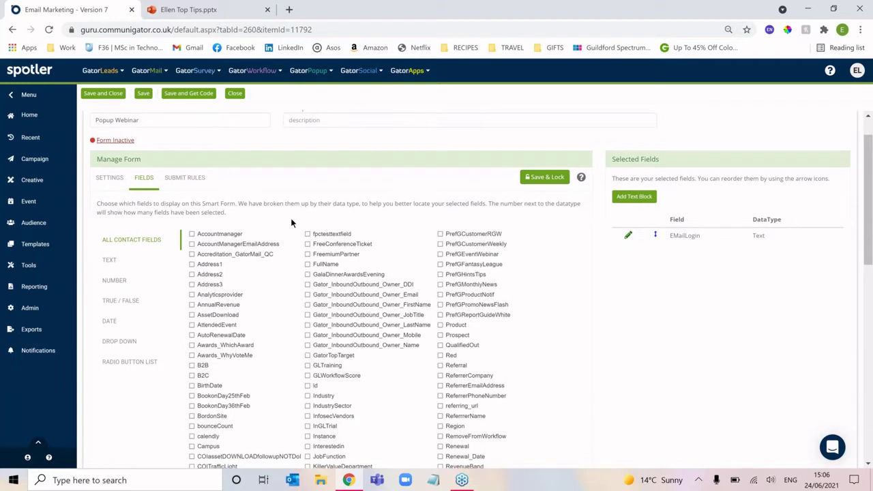
{"action": "scroll", "coordinate": [291, 223], "scroll_direction": "down", "scroll_amount": 1}
{"action": "scroll", "coordinate": [291, 223], "scroll_direction": "down", "scroll_amount": 3}
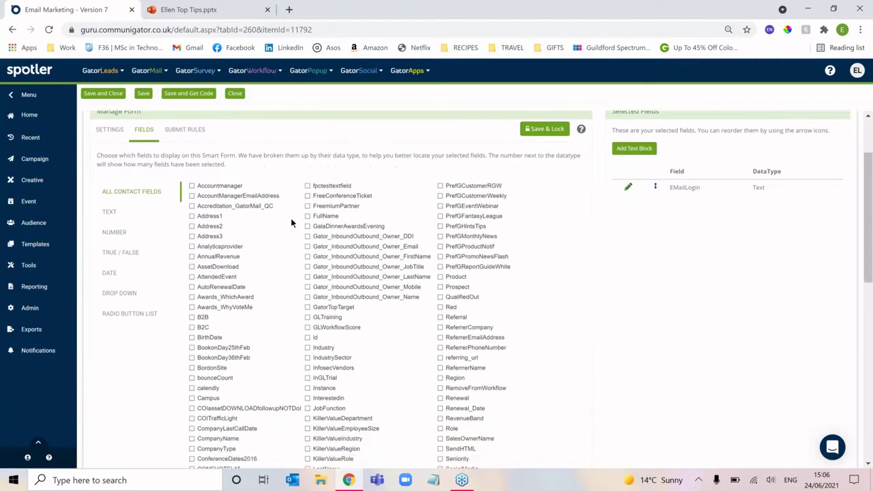
{"action": "scroll", "coordinate": [292, 222], "scroll_direction": "down", "scroll_amount": 1}
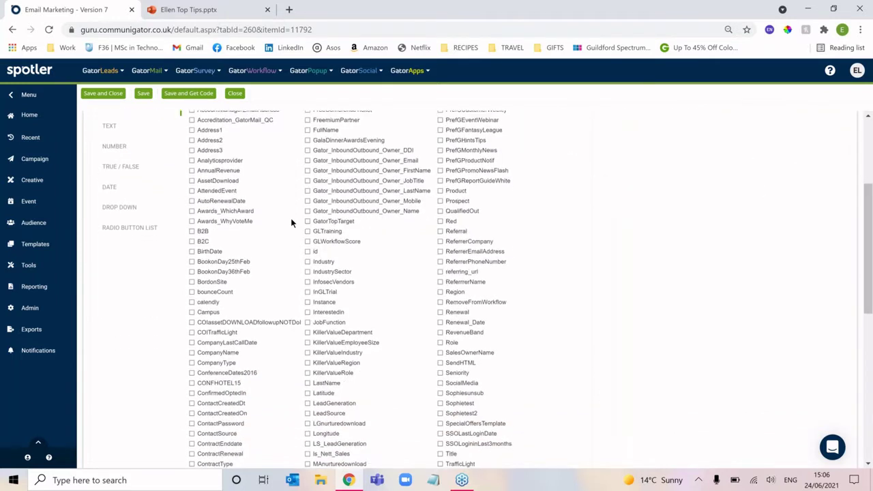
{"action": "scroll", "coordinate": [292, 223], "scroll_direction": "down", "scroll_amount": 8}
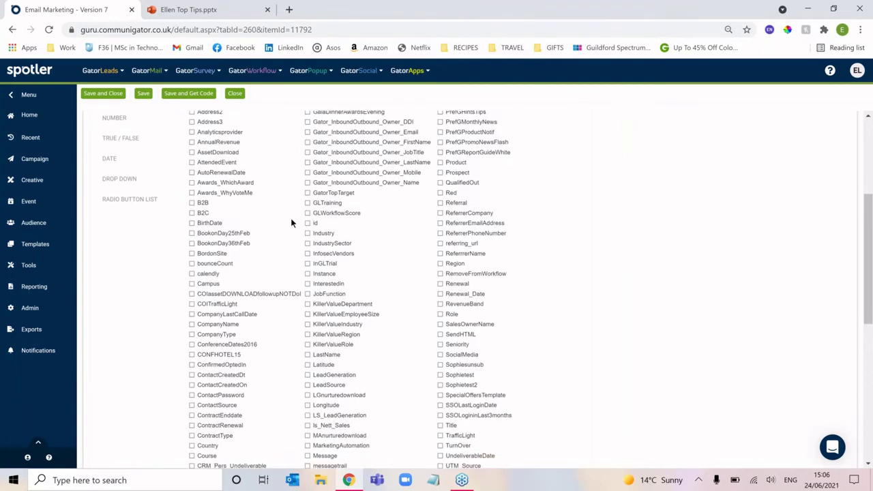
{"action": "scroll", "coordinate": [292, 222], "scroll_direction": "down", "scroll_amount": 4}
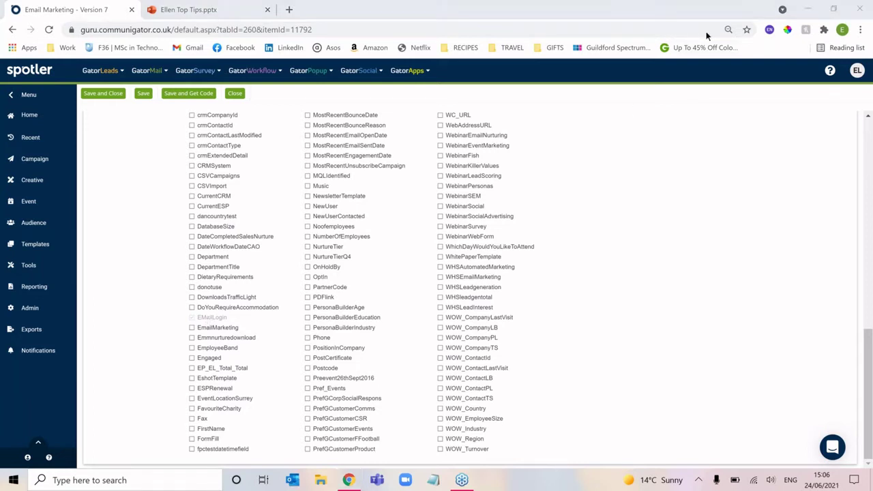
{"action": "scroll", "coordinate": [631, 283], "scroll_direction": "up", "scroll_amount": 3}
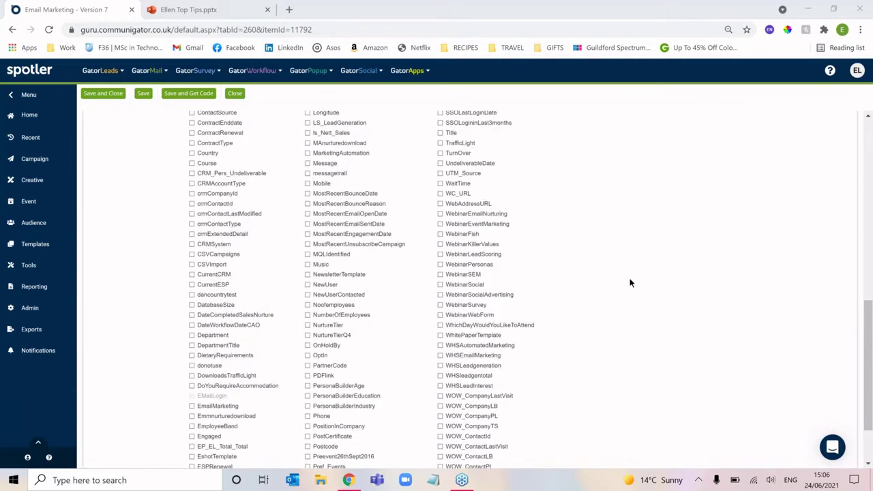
{"action": "scroll", "coordinate": [630, 282], "scroll_direction": "up", "scroll_amount": 8}
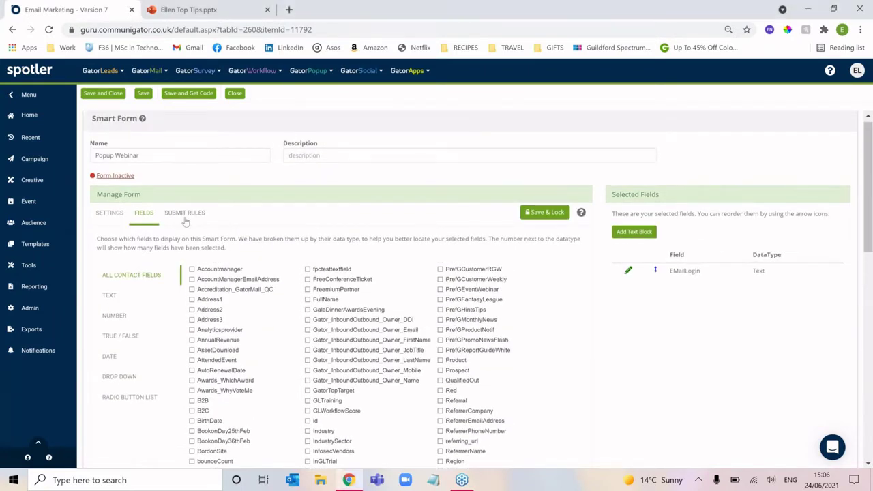
{"action": "left_click", "coordinate": [185, 217]}
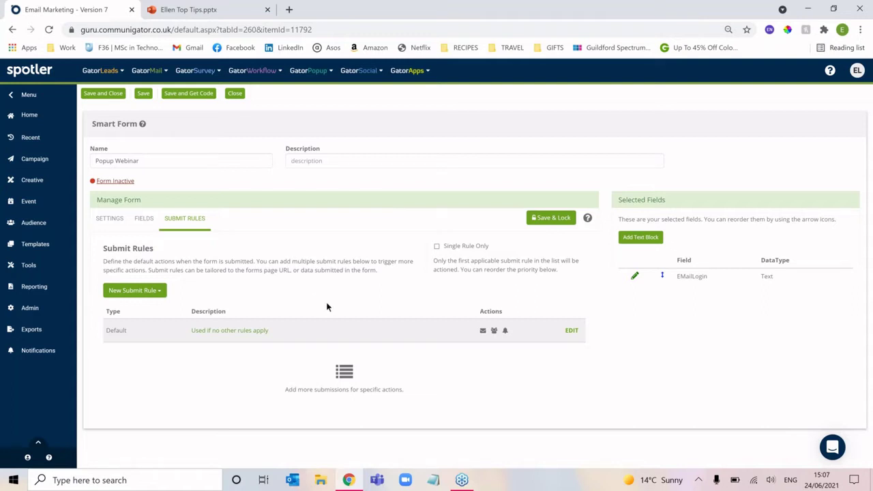
Inspect the Default submit rule's Add to Group option, then close it unchanged.
{"action": "left_click", "coordinate": [572, 331]}
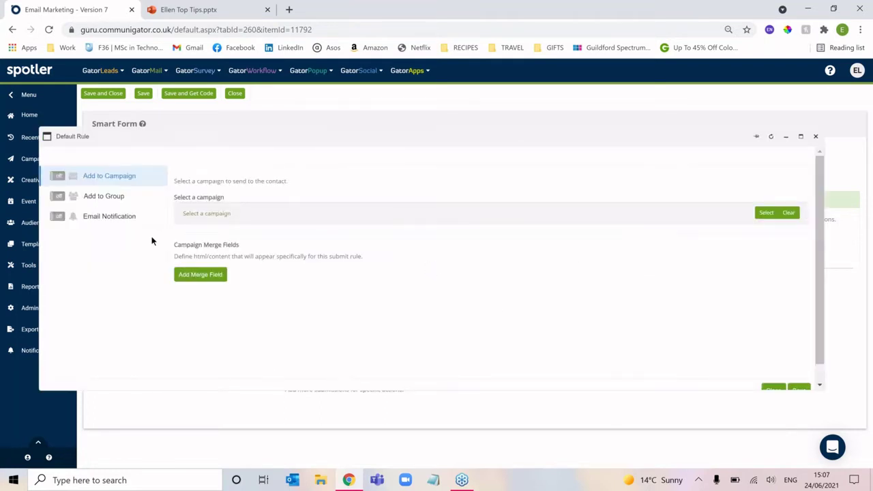
{"action": "left_click", "coordinate": [112, 199]}
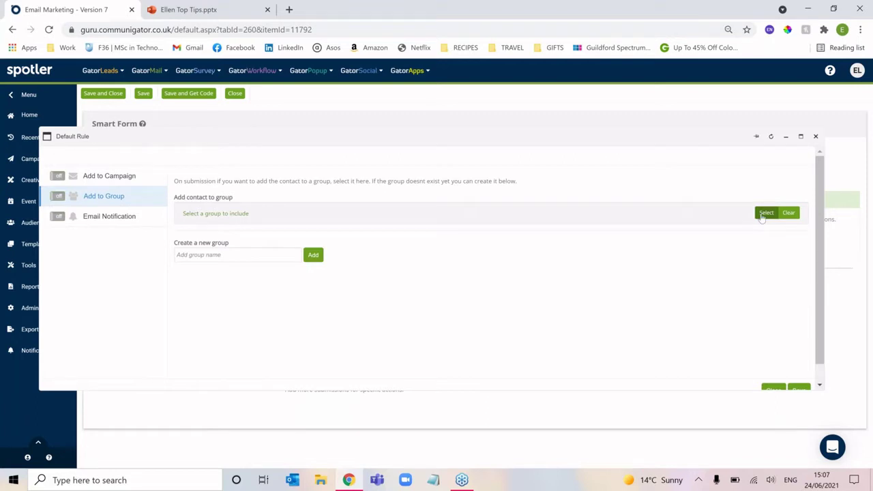
{"action": "scroll", "coordinate": [755, 282], "scroll_direction": "down", "scroll_amount": 1}
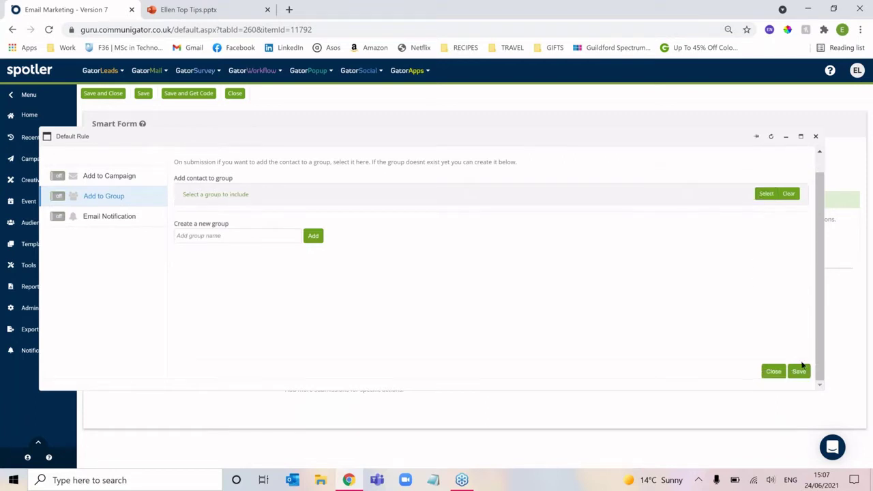
{"action": "left_click", "coordinate": [816, 137]}
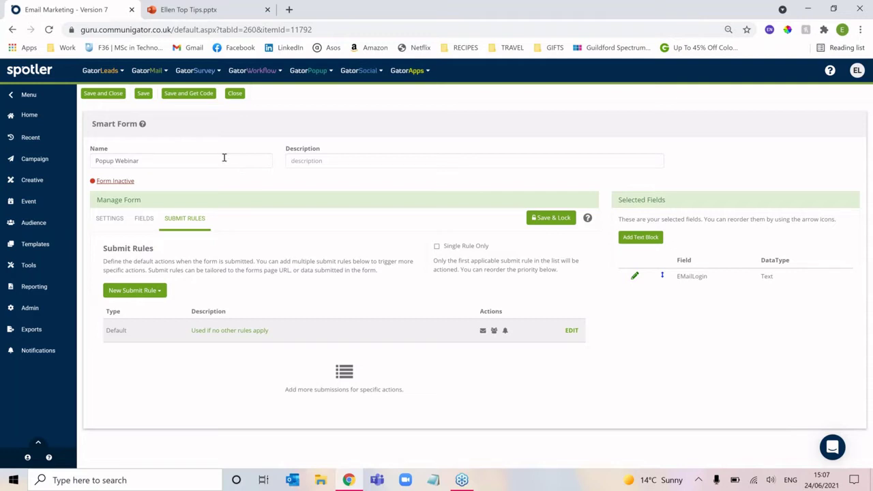
Activate the Popup Webinar smart form, then save and close it.
{"action": "left_click", "coordinate": [189, 93]}
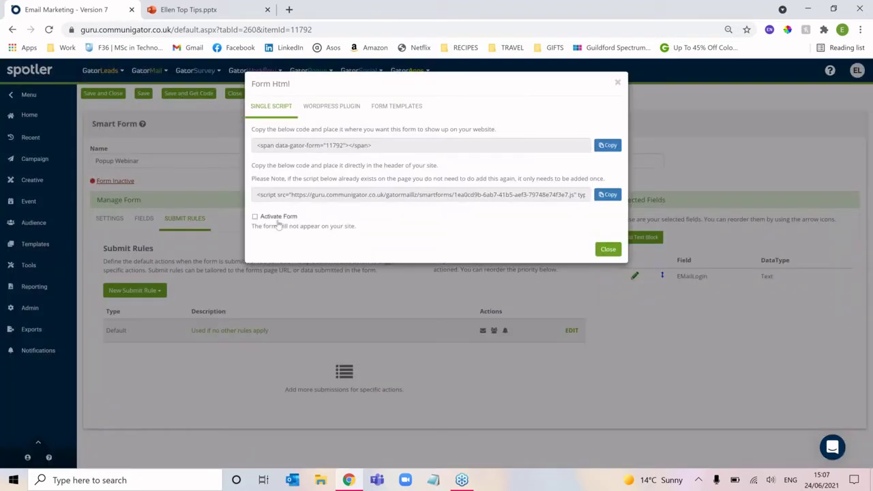
{"action": "left_click", "coordinate": [271, 218]}
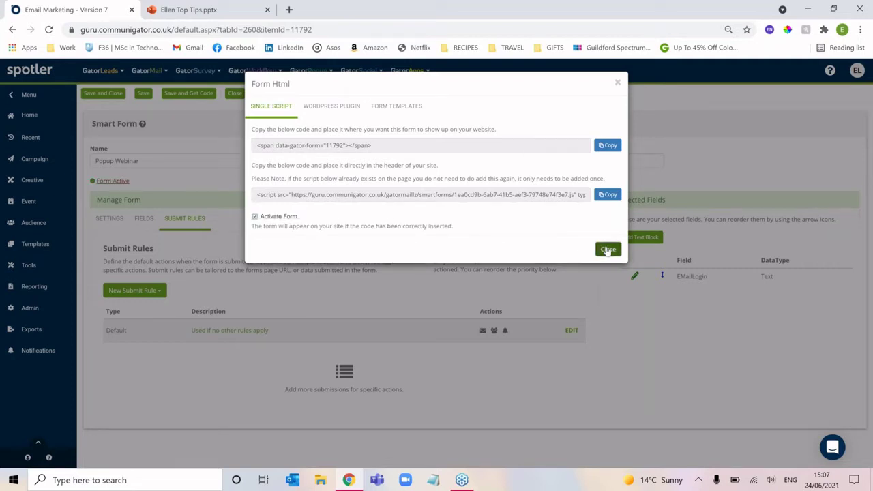
{"action": "left_click", "coordinate": [607, 250]}
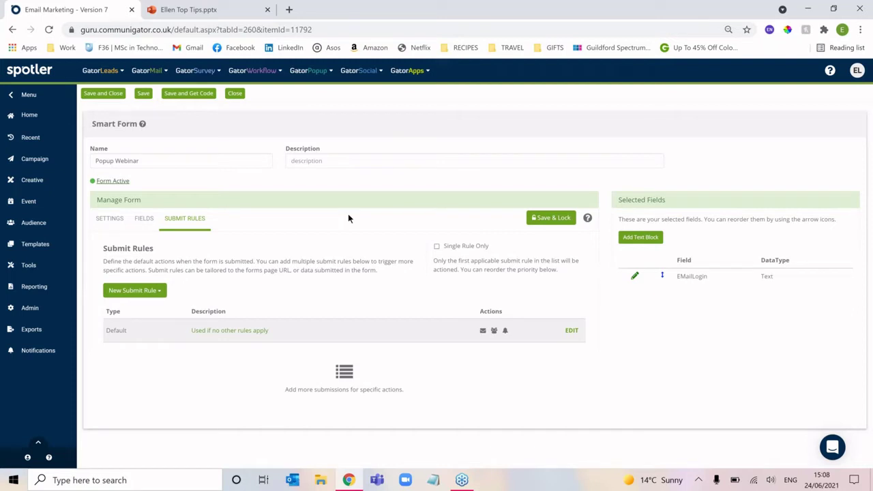
{"action": "left_click", "coordinate": [103, 94]}
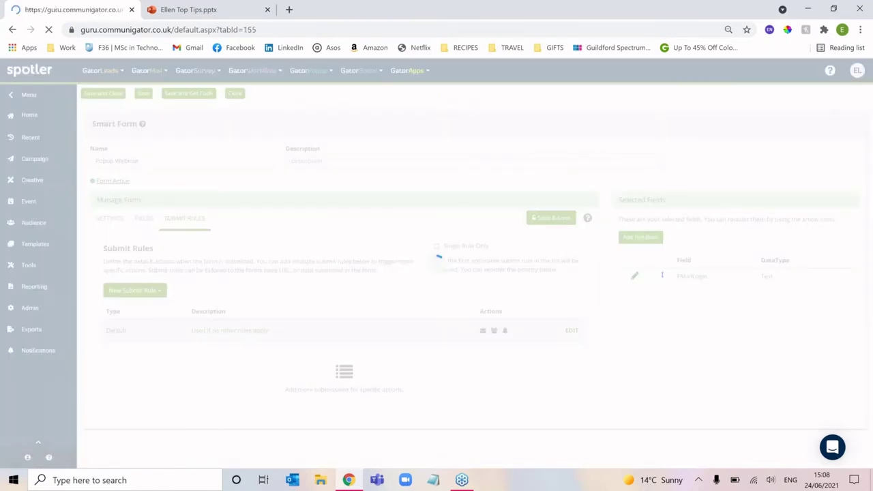
Go to the Communigator popups list in GatorPopup and start a new popup.
{"action": "mouse_move", "coordinate": [308, 72]}
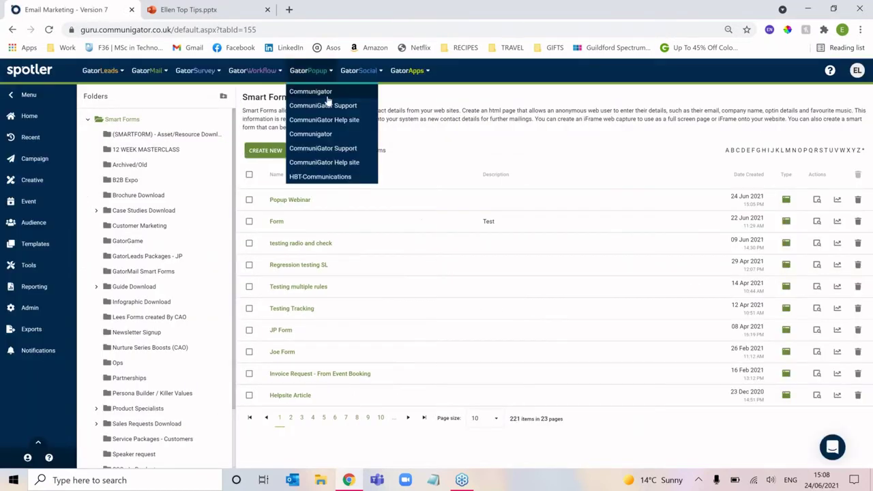
{"action": "left_click", "coordinate": [326, 97]}
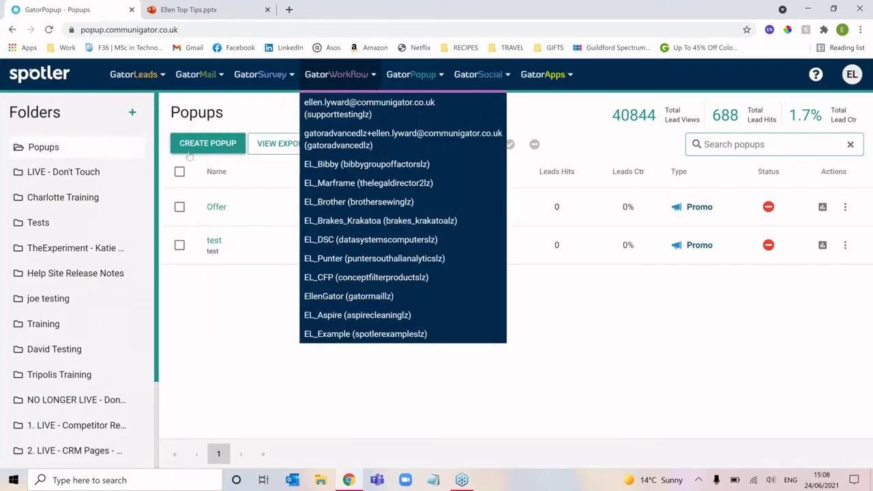
{"action": "left_click", "coordinate": [207, 143]}
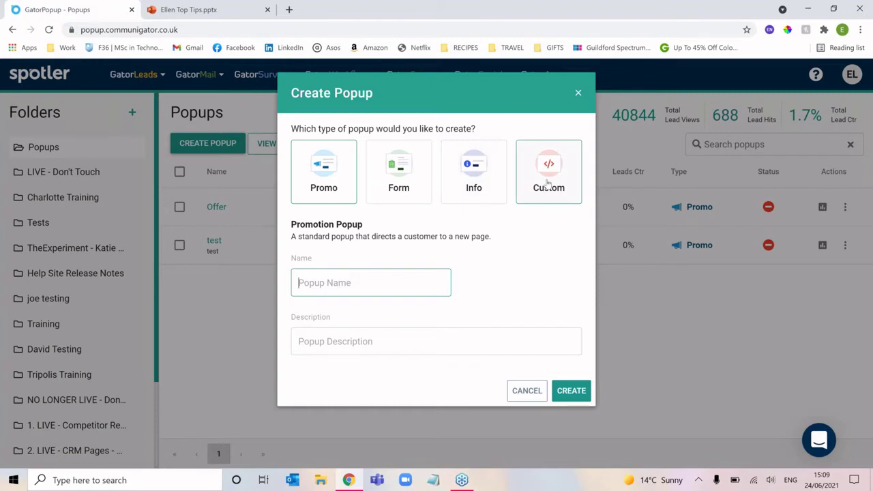
Create a Form popup named 'Popup Webinar - Newsletter signup'.
{"action": "left_click", "coordinate": [399, 173]}
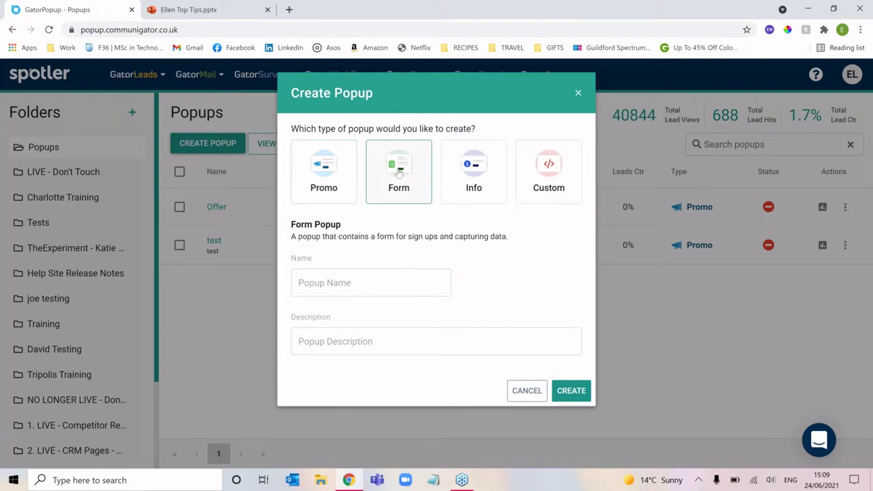
{"action": "left_click", "coordinate": [386, 278]}
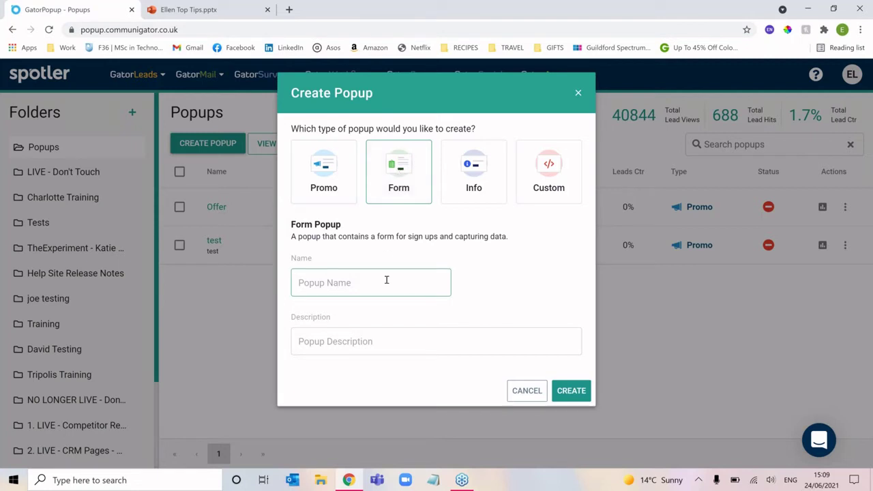
{"action": "type", "text": "Popup Webinar - Newsletter signup"}
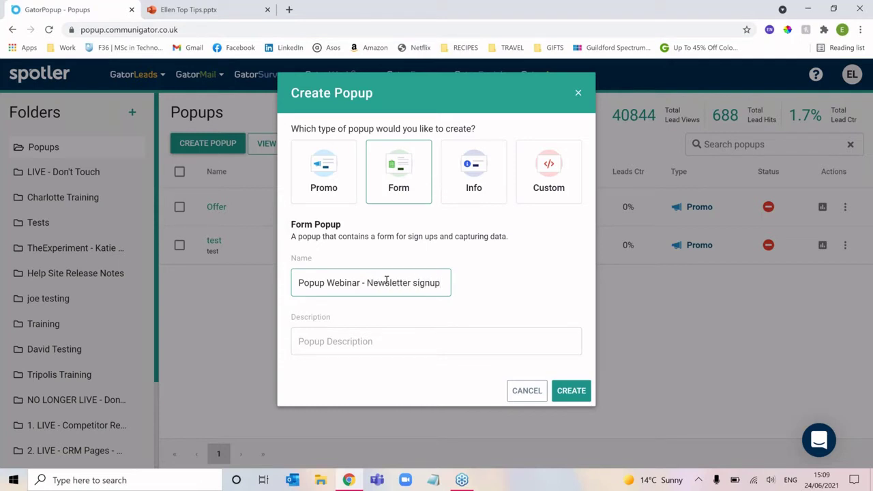
{"action": "left_click", "coordinate": [571, 391]}
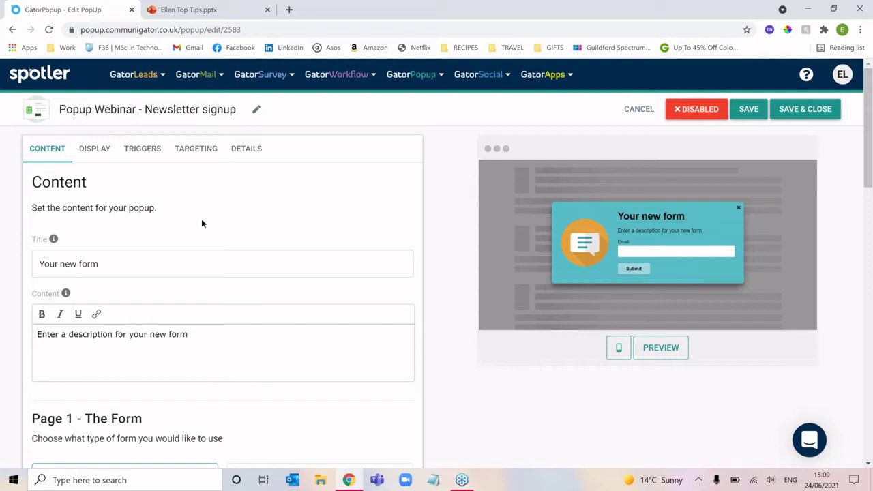
Change the popup title to 'Sign up for our Newsletter!'.
{"action": "scroll", "coordinate": [201, 223], "scroll_direction": "down", "scroll_amount": 1}
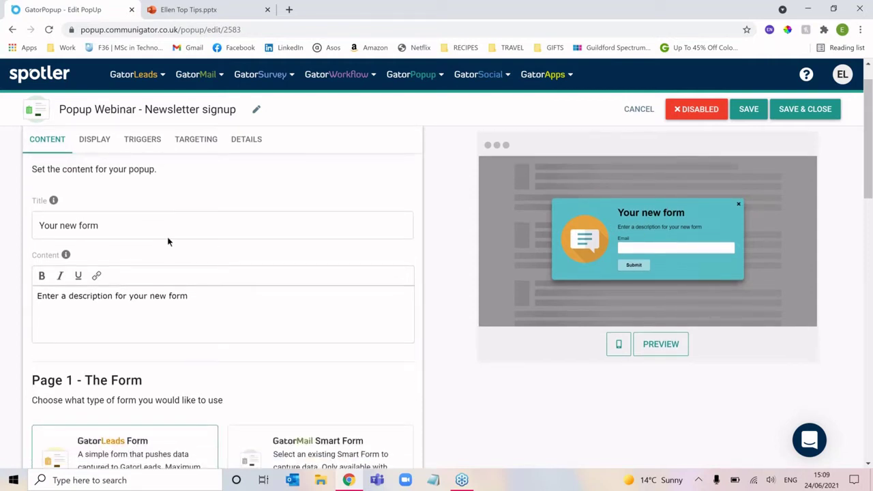
{"action": "left_click", "coordinate": [79, 225]}
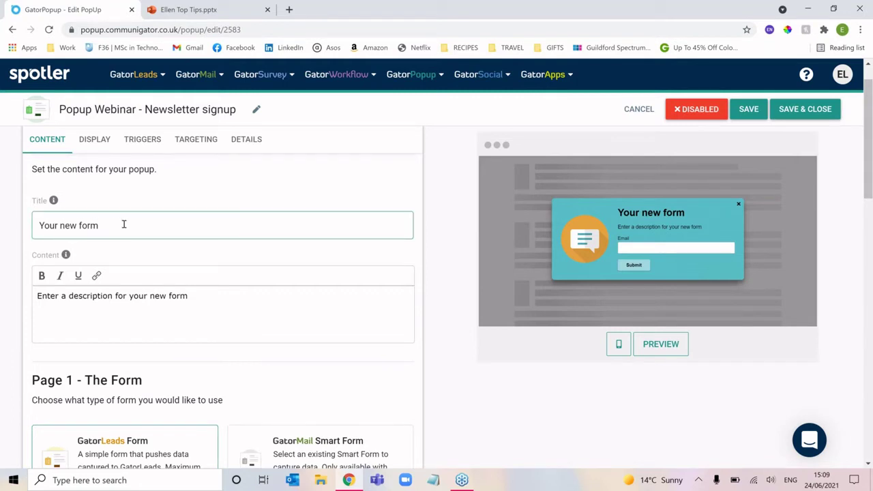
{"action": "left_click_drag", "start_coordinate": [124, 225], "coordinate": [29, 230]}
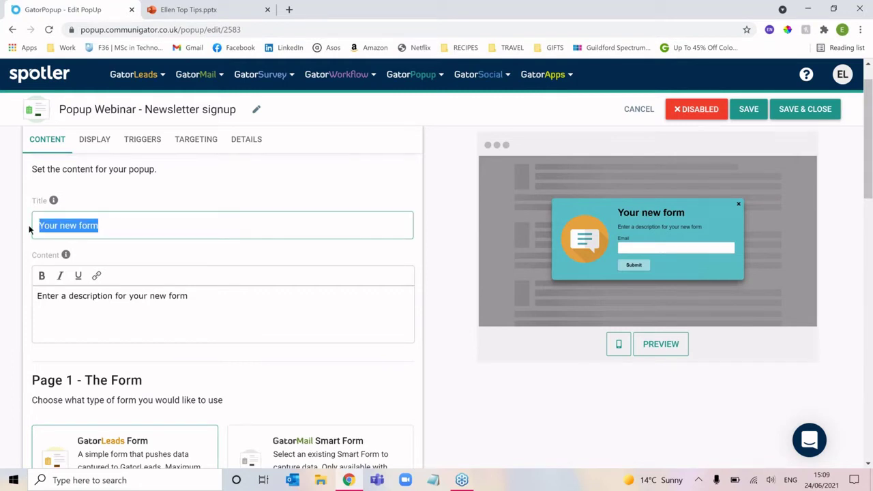
{"action": "type", "text": "Sign up for our "}
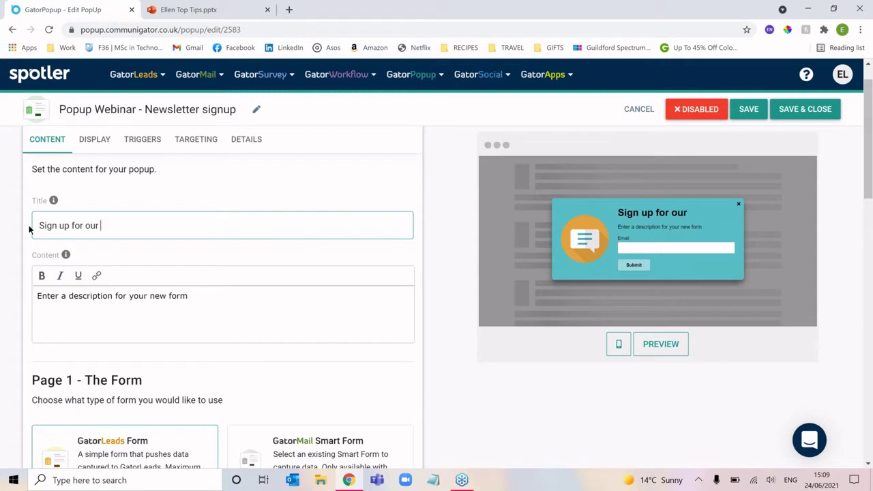
{"action": "type", "text": "Newsletter!"}
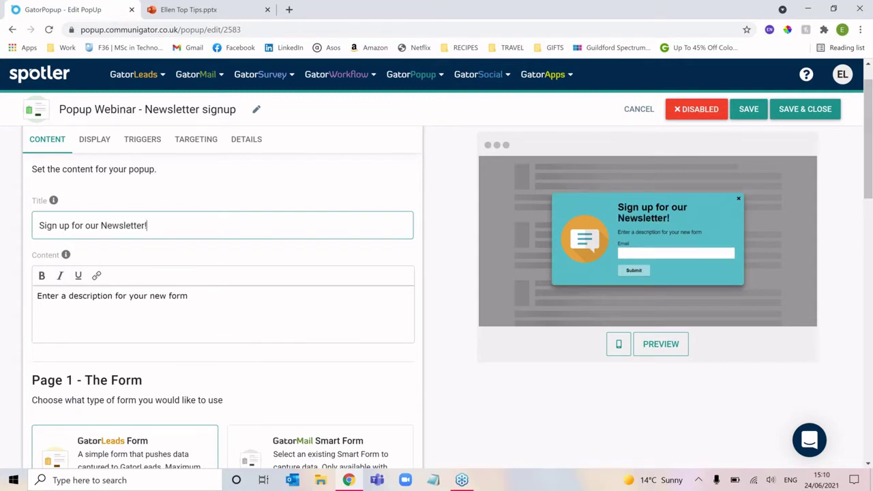
Replace the description with 'Receive monthly updates from us...' and choose a GatorMail Smart Form.
{"action": "left_click_drag", "start_coordinate": [188, 295], "coordinate": [27, 299]}
{"action": "key", "text": "BackSpace"}
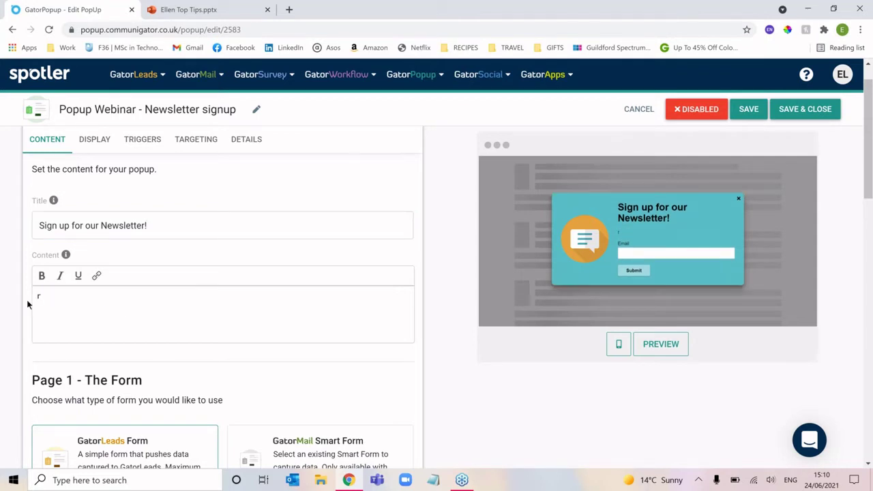
{"action": "type", "text": "Receive monthly updates from us..."}
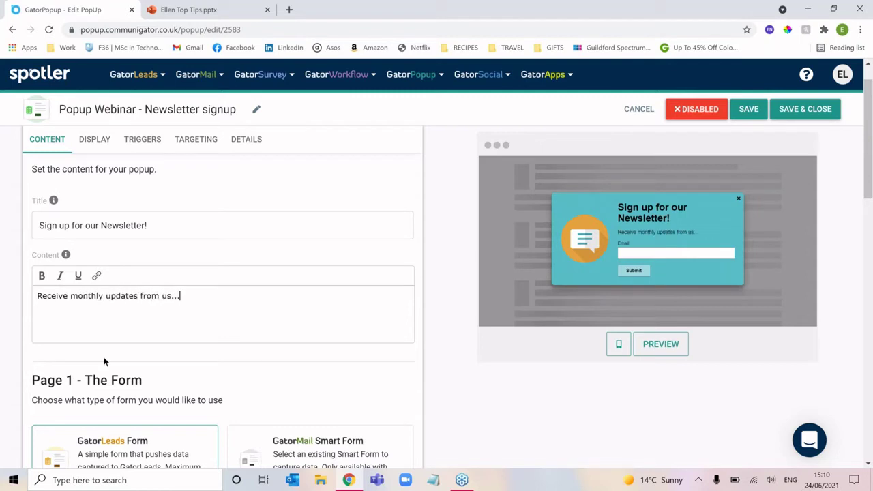
{"action": "scroll", "coordinate": [422, 388], "scroll_direction": "down", "scroll_amount": 3}
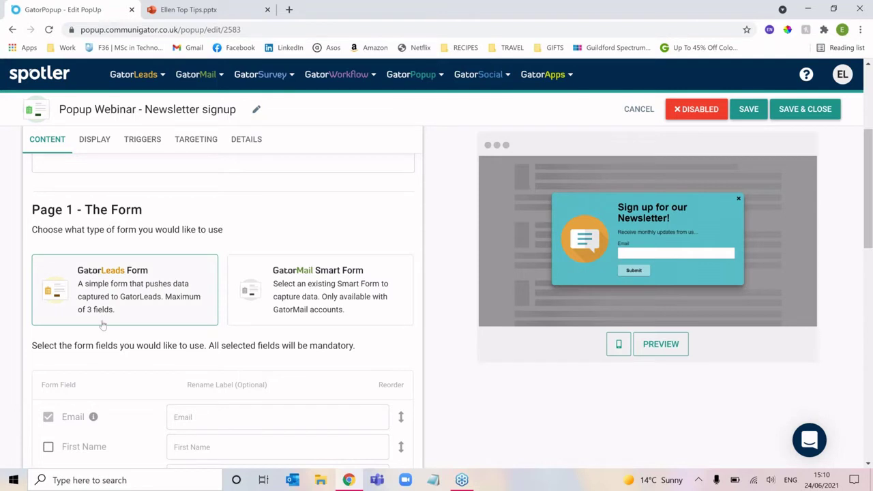
{"action": "left_click", "coordinate": [299, 291]}
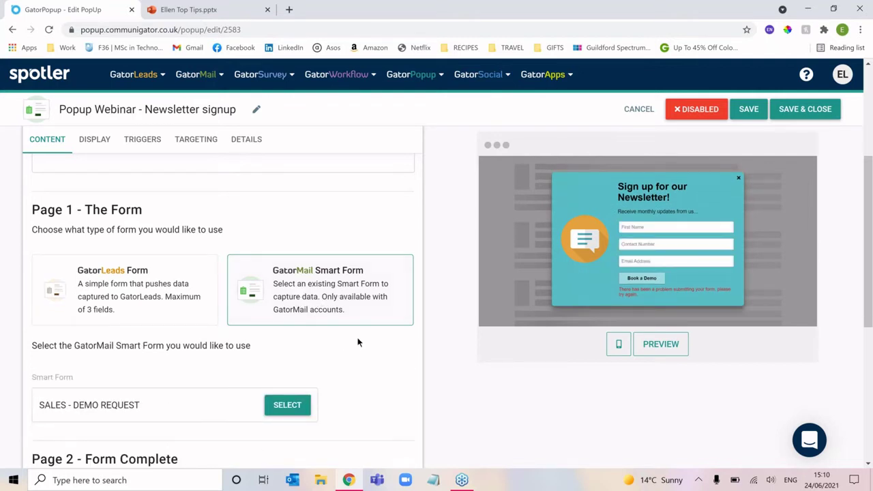
Switch the popup's smart form from SALES - DEMO REQUEST to Popup Webinar.
{"action": "scroll", "coordinate": [357, 341], "scroll_direction": "down", "scroll_amount": 1}
{"action": "left_click", "coordinate": [288, 369]}
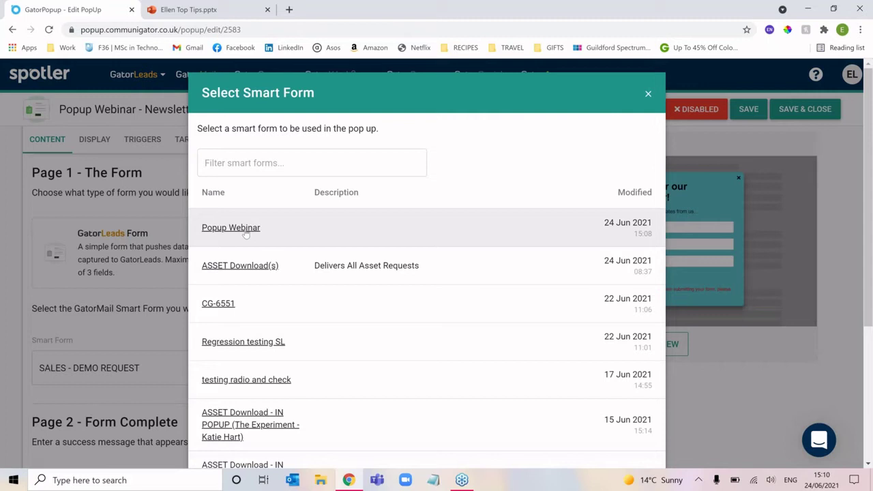
{"action": "left_click", "coordinate": [246, 234]}
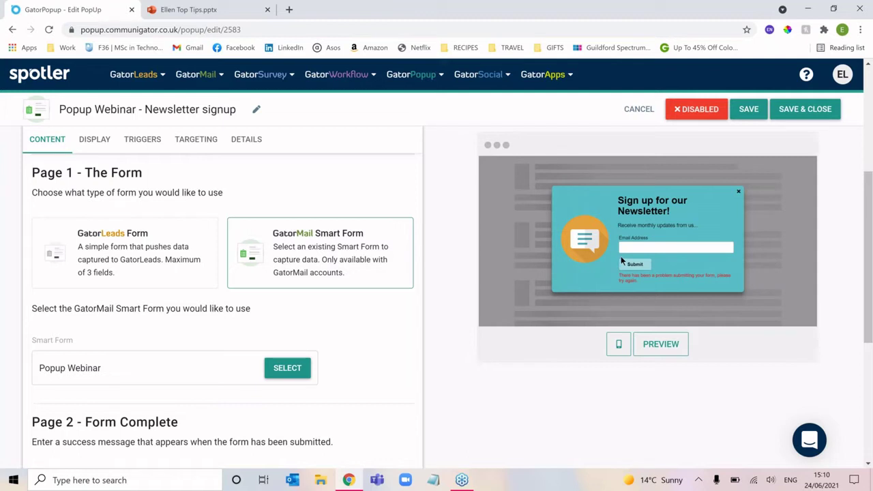
{"action": "scroll", "coordinate": [440, 359], "scroll_direction": "down", "scroll_amount": 4}
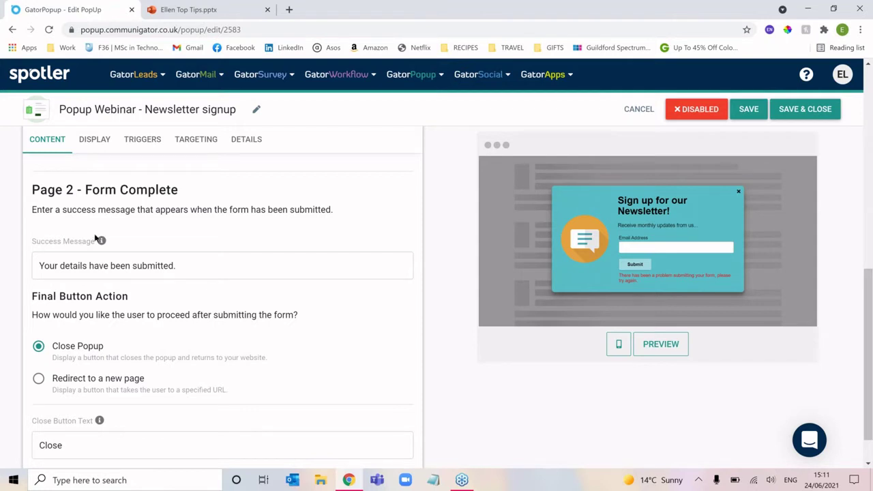
Replace the success message with 'Thankyou for signing up to our Newsletter'.
{"action": "left_click", "coordinate": [185, 265]}
{"action": "left_click_drag", "start_coordinate": [185, 265], "coordinate": [35, 269]}
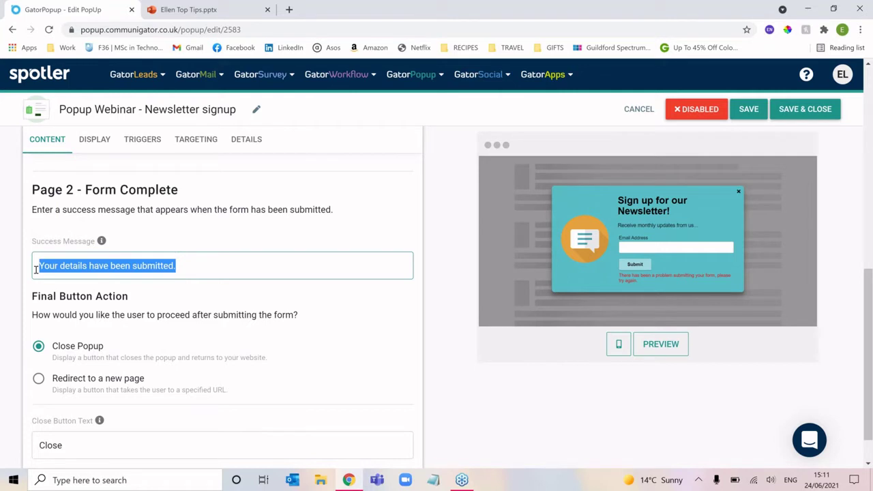
{"action": "type", "text": "Thankyou f"}
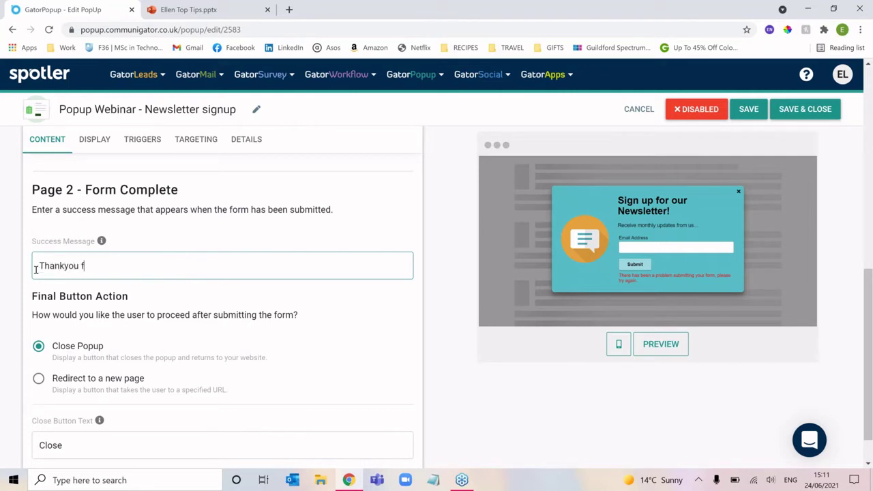
{"action": "type", "text": "or signing up to our Newsletter"}
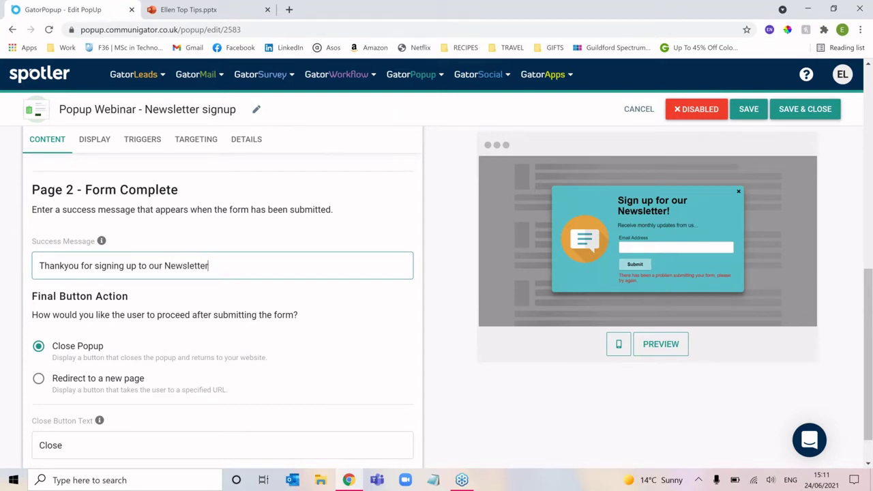
{"action": "scroll", "coordinate": [62, 277], "scroll_direction": "down", "scroll_amount": 1}
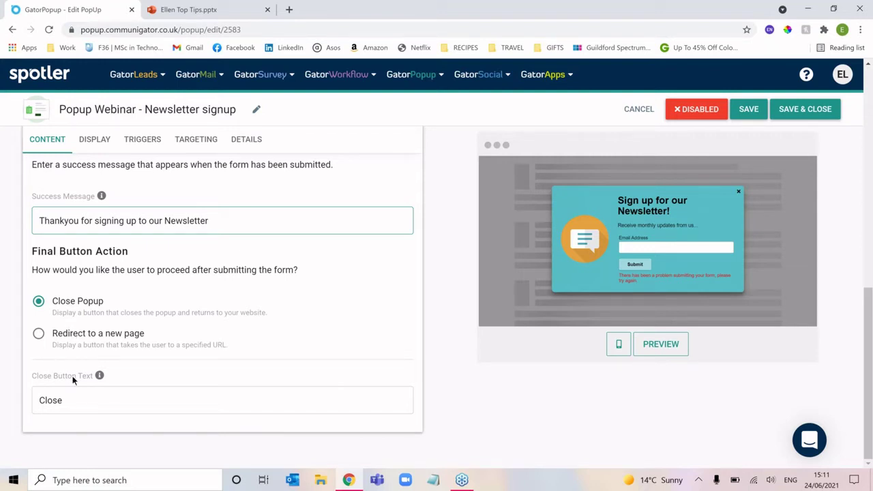
Set the final button action to Close Popup with button text Close, rather than a redirect.
{"action": "left_click", "coordinate": [65, 334]}
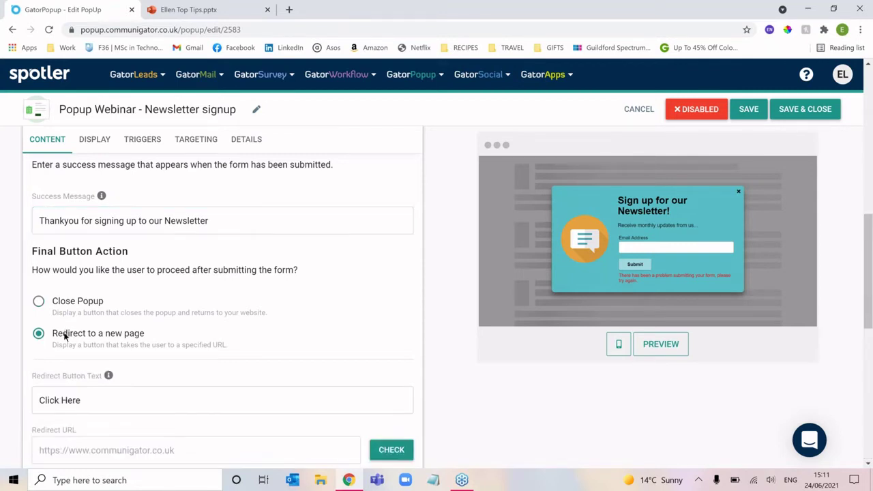
{"action": "scroll", "coordinate": [109, 362], "scroll_direction": "down", "scroll_amount": 1}
{"action": "left_click", "coordinate": [114, 371]}
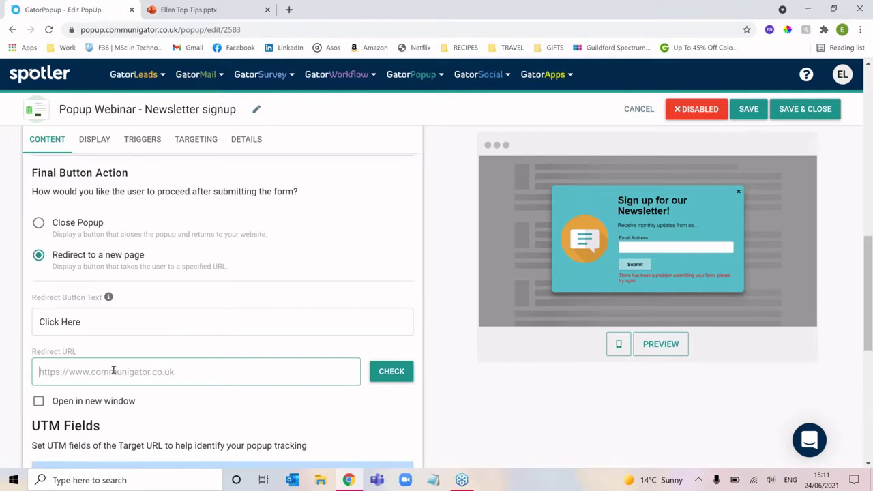
{"action": "left_click", "coordinate": [58, 225]}
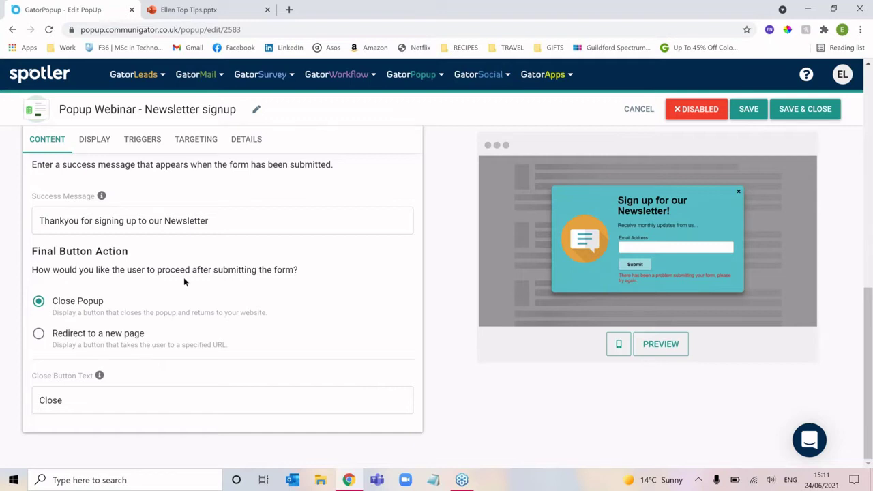
{"action": "scroll", "coordinate": [183, 277], "scroll_direction": "up", "scroll_amount": 2}
{"action": "scroll", "coordinate": [184, 277], "scroll_direction": "up", "scroll_amount": 5}
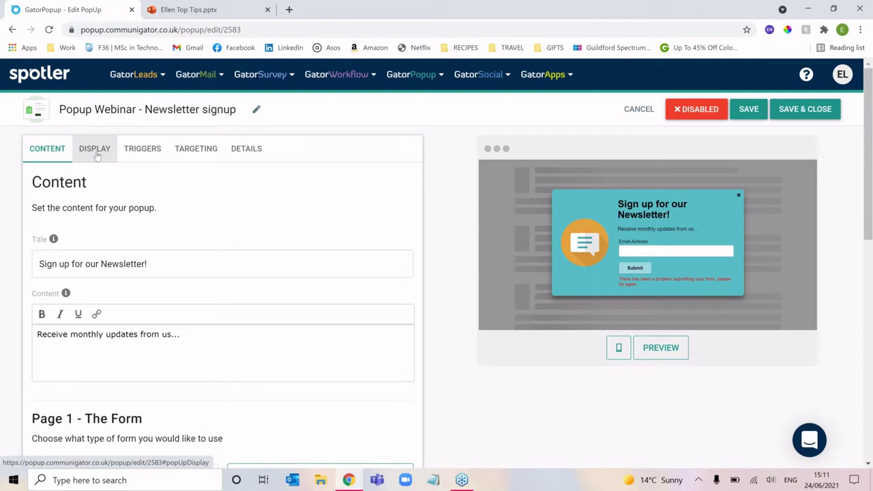
Try the Bar popup type in Display settings, then switch back to Window.
{"action": "left_click", "coordinate": [95, 151]}
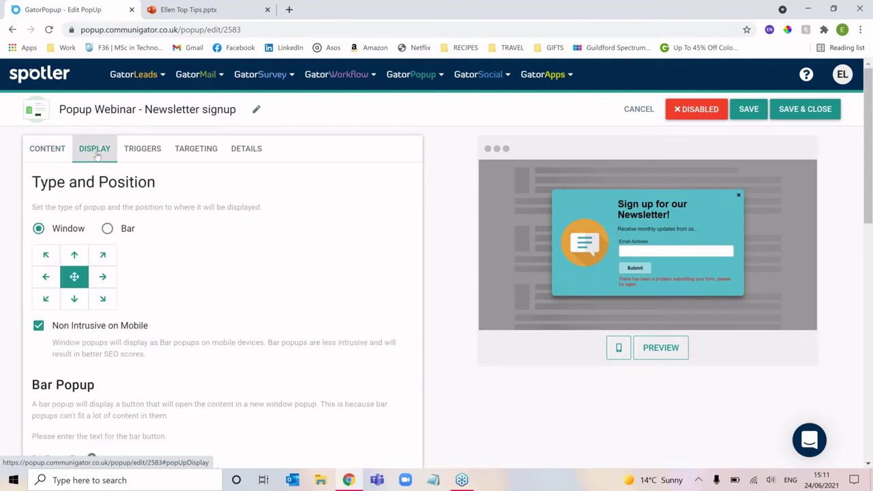
{"action": "scroll", "coordinate": [174, 258], "scroll_direction": "down", "scroll_amount": 1}
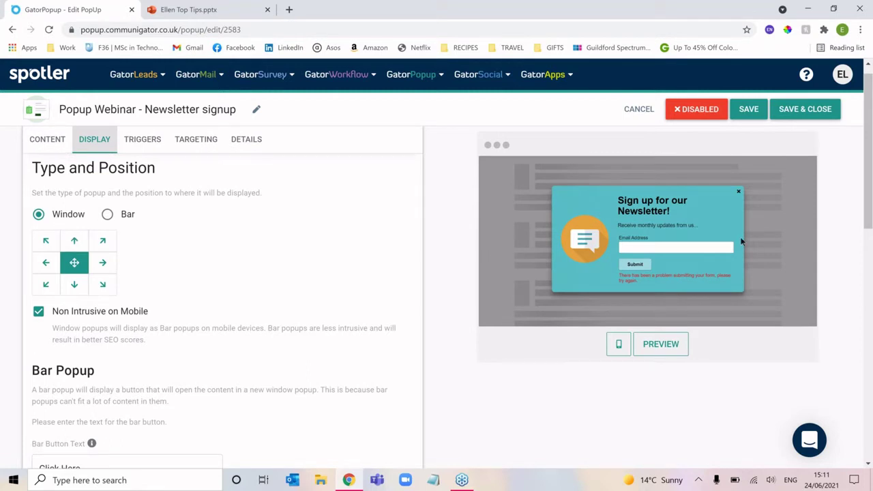
{"action": "left_click", "coordinate": [107, 215]}
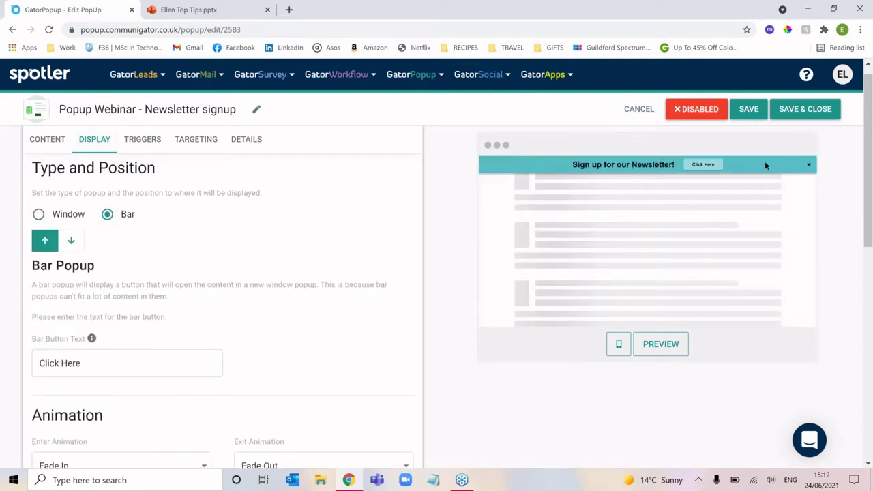
{"action": "left_click", "coordinate": [60, 215]}
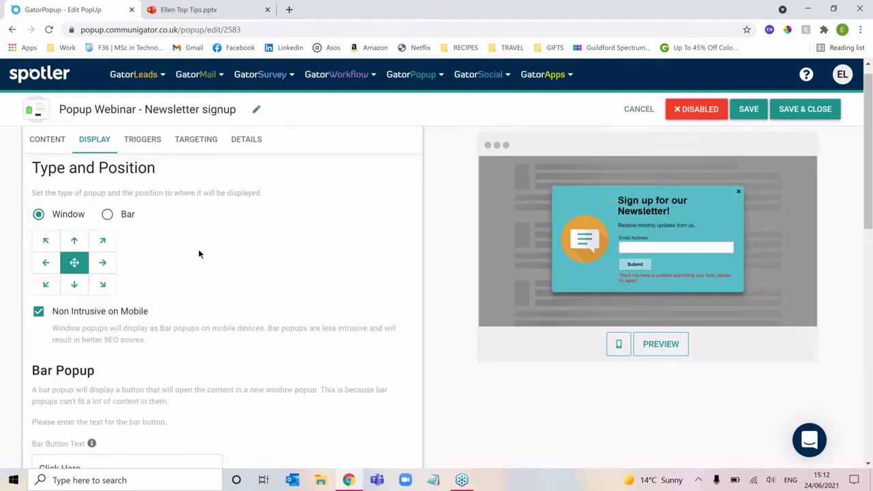
Try the four corner positions, then place the window in the middle centre.
{"action": "scroll", "coordinate": [199, 254], "scroll_direction": "down", "scroll_amount": 1}
{"action": "left_click", "coordinate": [102, 218]}
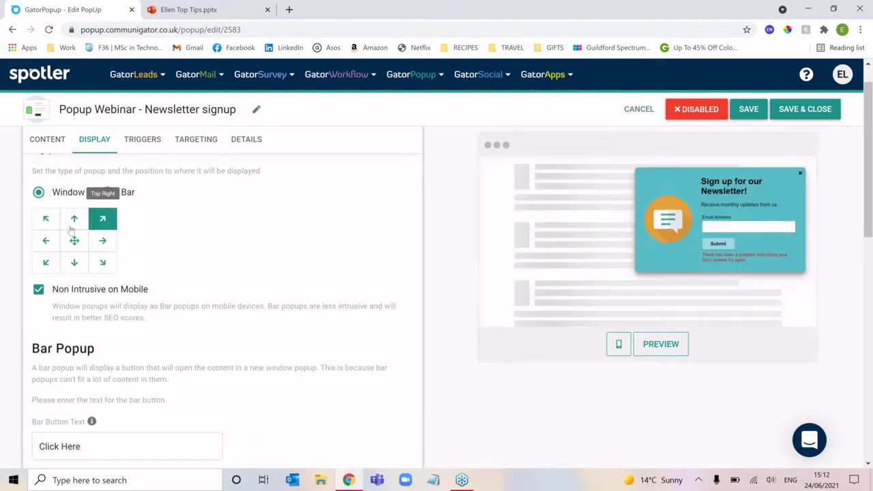
{"action": "left_click", "coordinate": [46, 224]}
{"action": "left_click", "coordinate": [45, 262]}
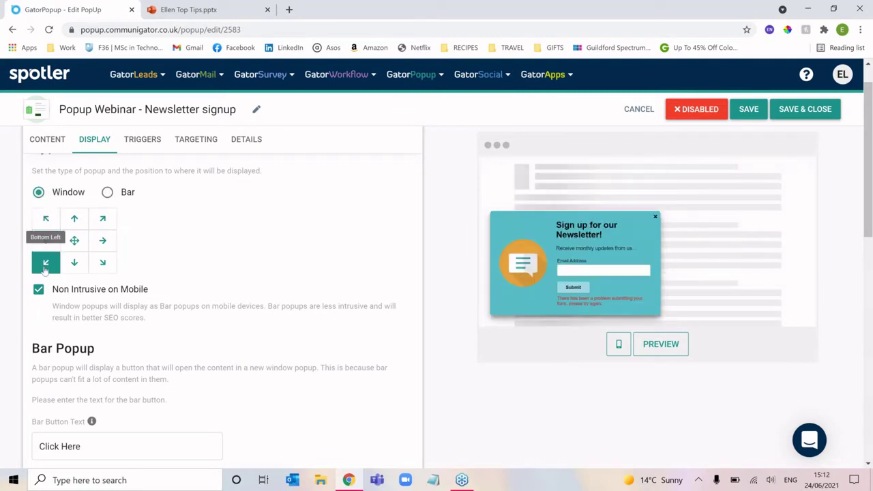
{"action": "left_click", "coordinate": [104, 264]}
{"action": "left_click", "coordinate": [75, 240]}
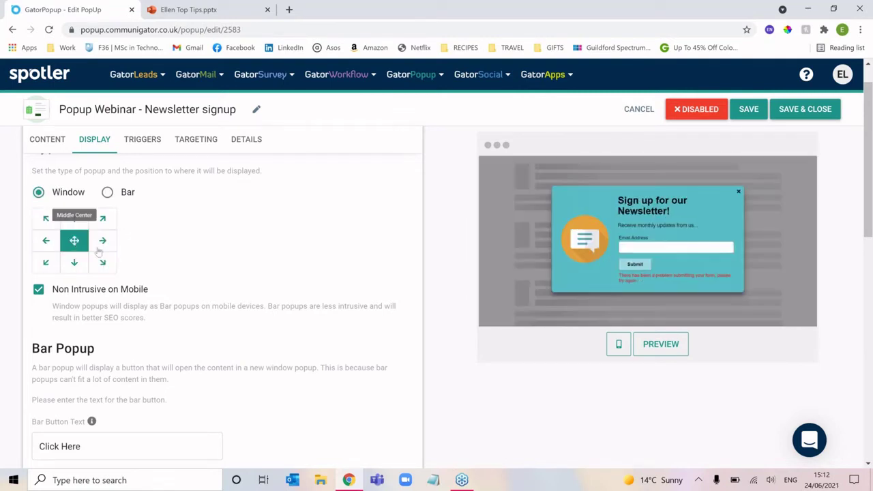
{"action": "scroll", "coordinate": [237, 331], "scroll_direction": "down", "scroll_amount": 2}
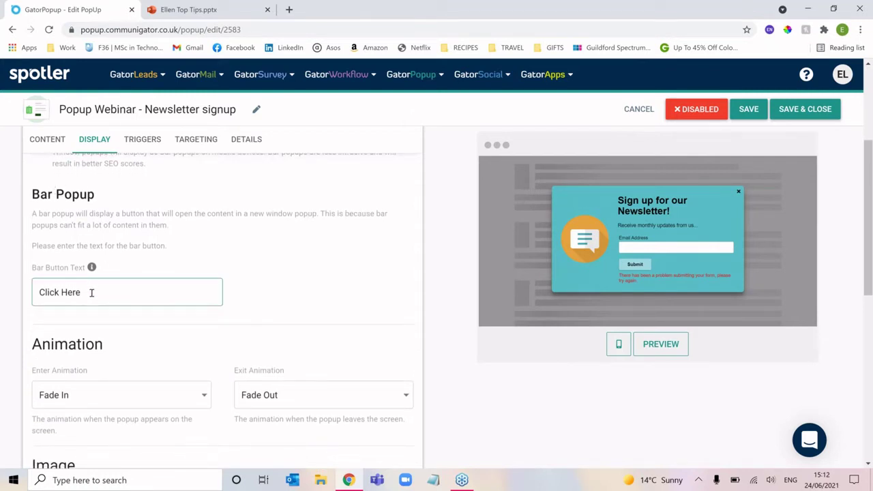
{"action": "scroll", "coordinate": [146, 276], "scroll_direction": "up", "scroll_amount": 2}
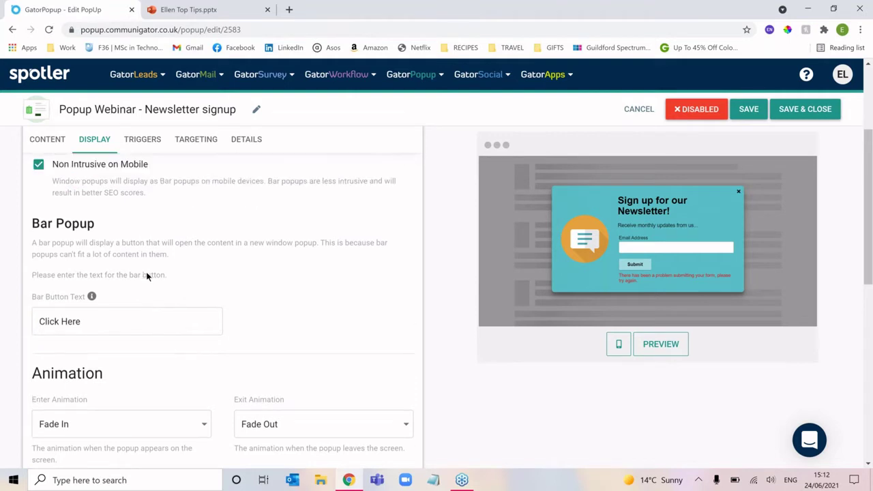
{"action": "scroll", "coordinate": [306, 358], "scroll_direction": "down", "scroll_amount": 3}
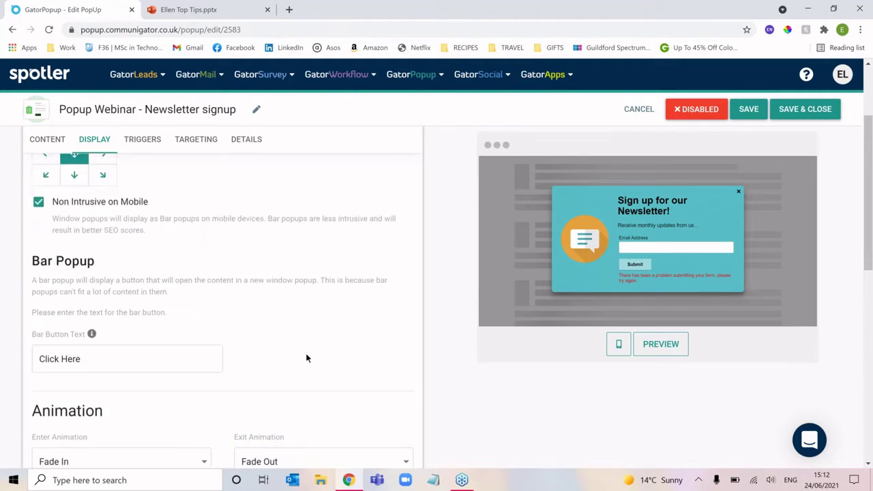
{"action": "scroll", "coordinate": [306, 358], "scroll_direction": "down", "scroll_amount": 1}
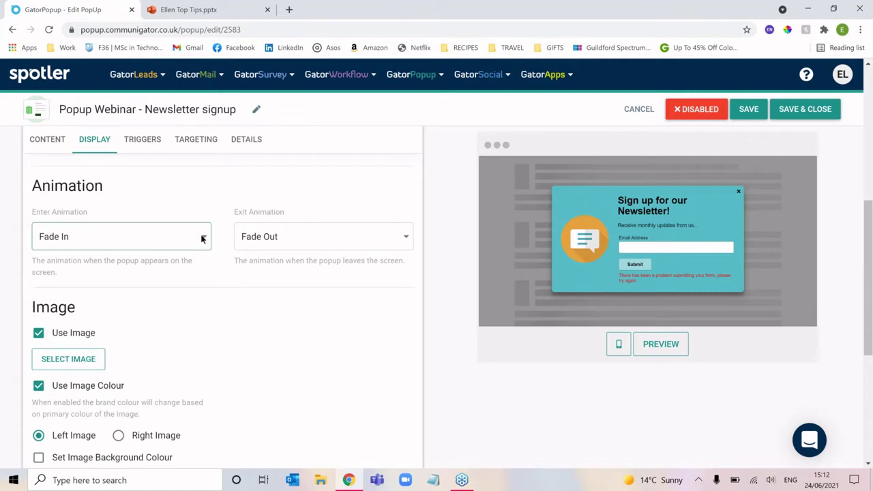
Choose Tada from the Enter Animation dropdown.
{"action": "left_click", "coordinate": [202, 238]}
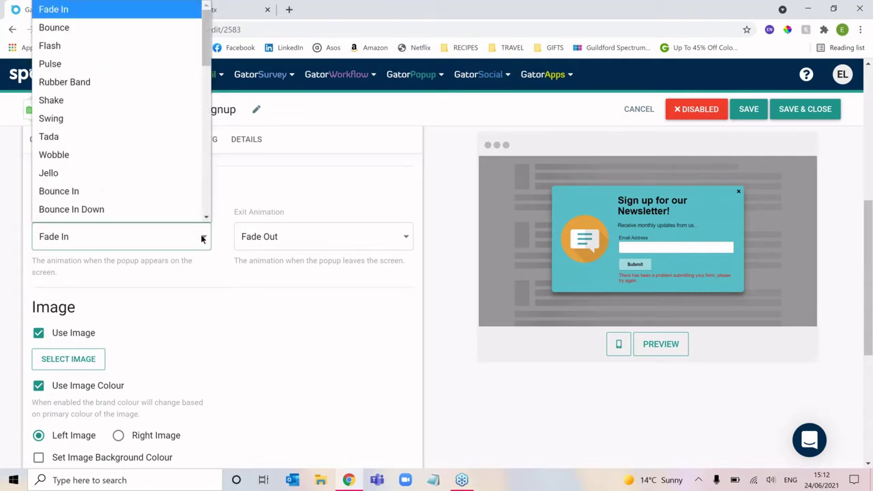
{"action": "left_click", "coordinate": [147, 135]}
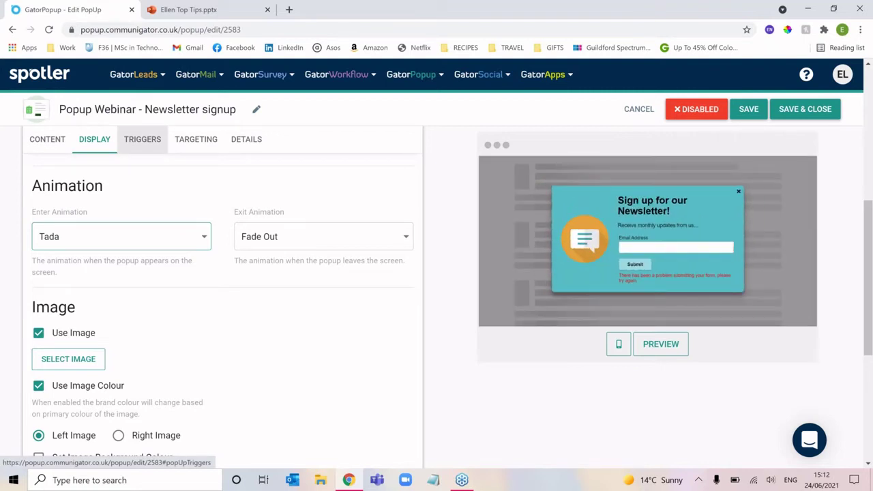
{"action": "scroll", "coordinate": [251, 391], "scroll_direction": "down", "scroll_amount": 2}
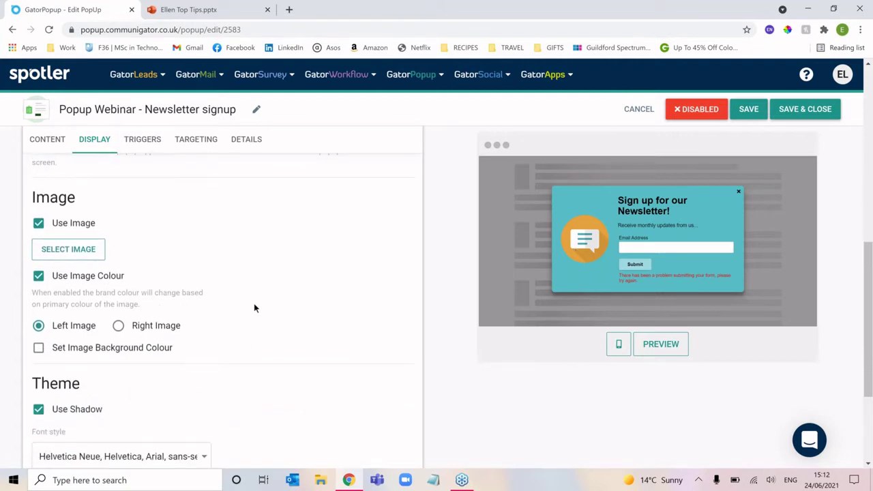
{"action": "left_click", "coordinate": [56, 252]}
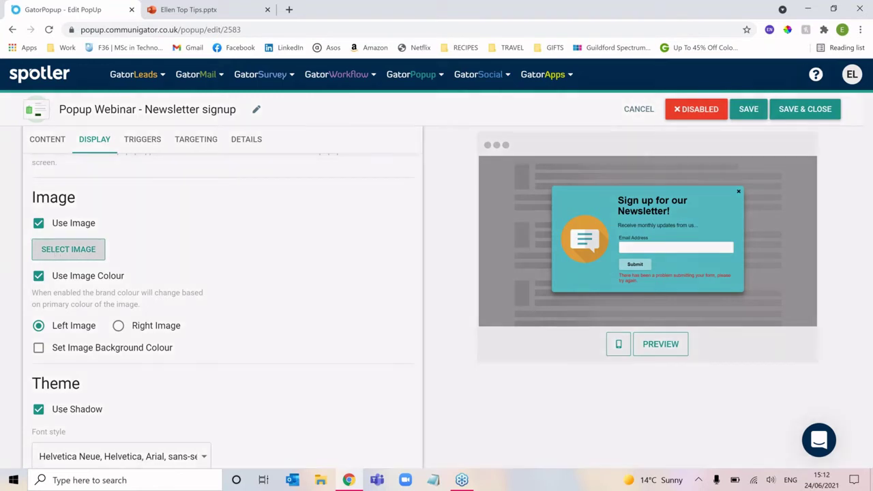
{"action": "scroll", "coordinate": [238, 270], "scroll_direction": "down", "scroll_amount": 10}
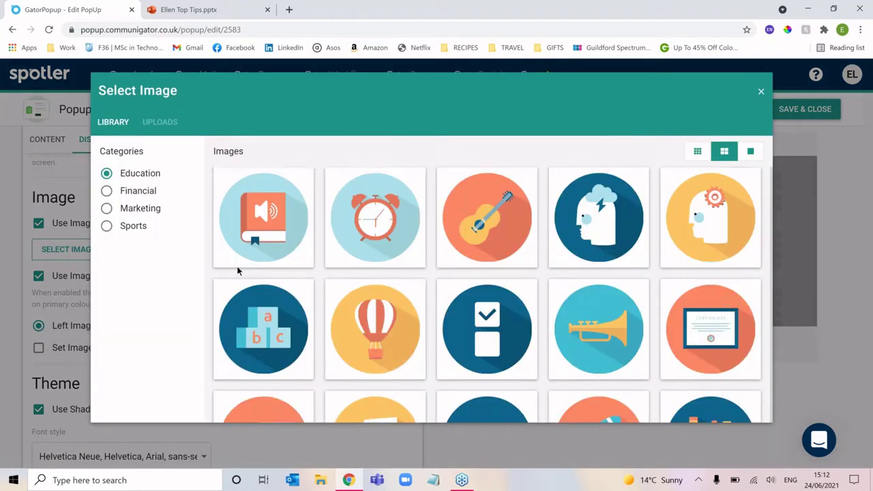
{"action": "left_click", "coordinate": [137, 191]}
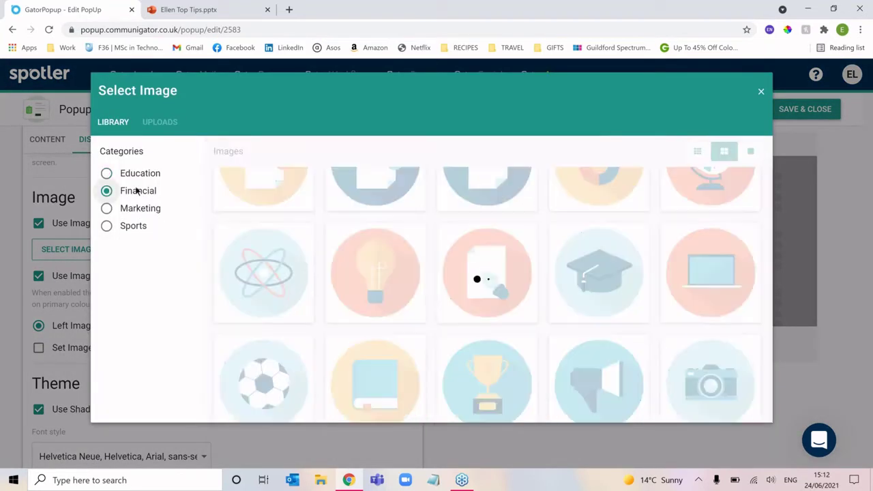
{"action": "left_click", "coordinate": [137, 209]}
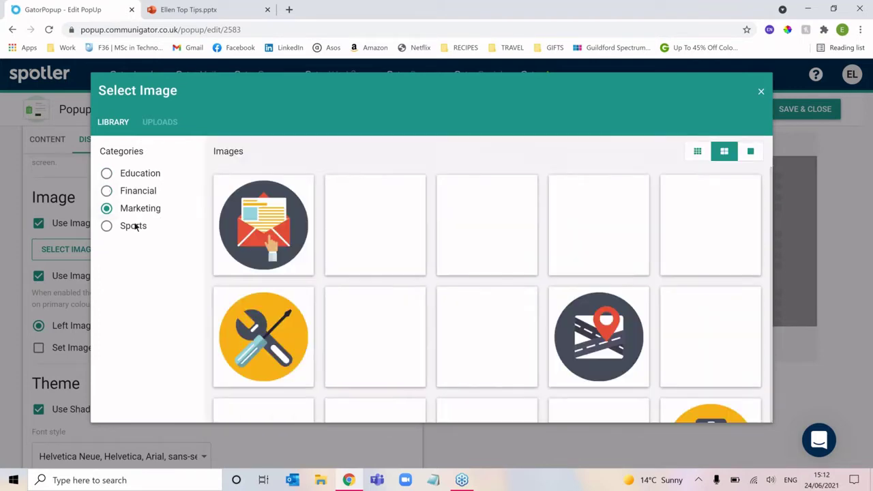
{"action": "left_click", "coordinate": [135, 226]}
{"action": "left_click", "coordinate": [132, 175]}
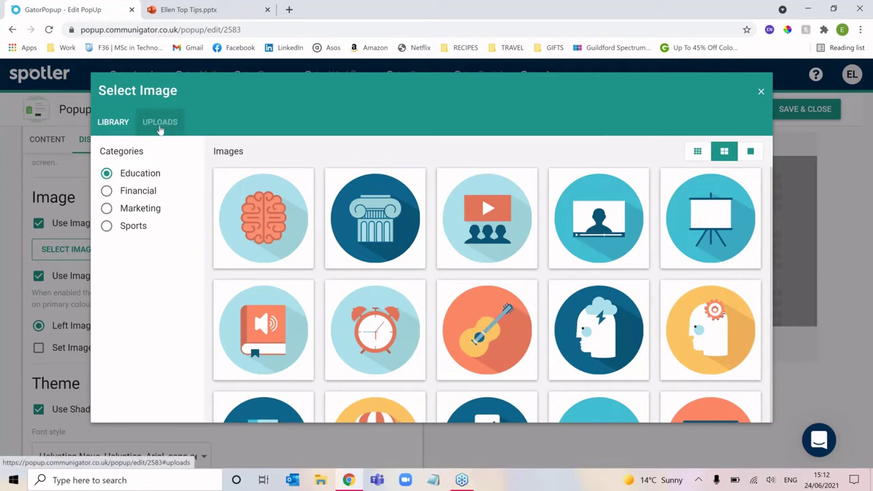
{"action": "left_click", "coordinate": [160, 123]}
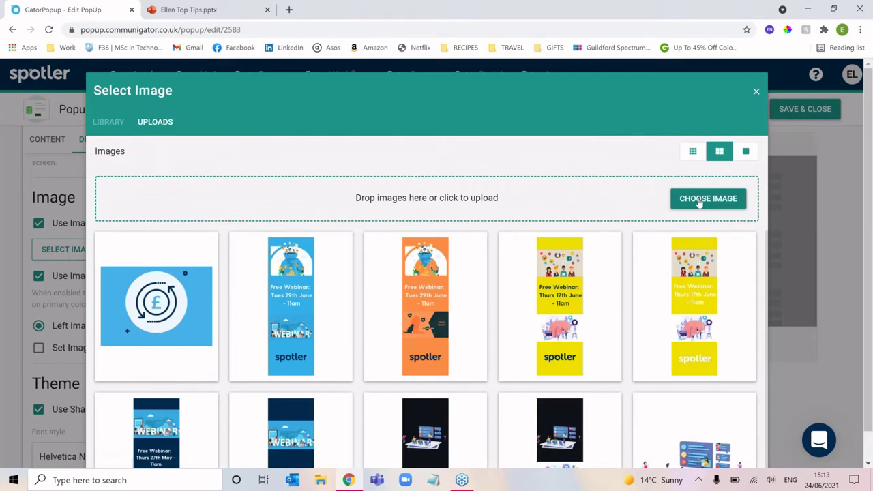
{"action": "left_click", "coordinate": [108, 123]}
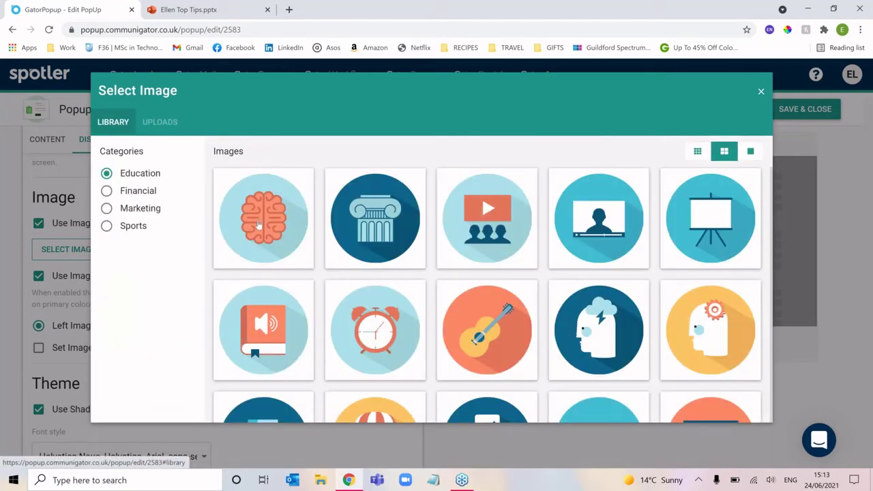
{"action": "scroll", "coordinate": [237, 308], "scroll_direction": "down", "scroll_amount": 3}
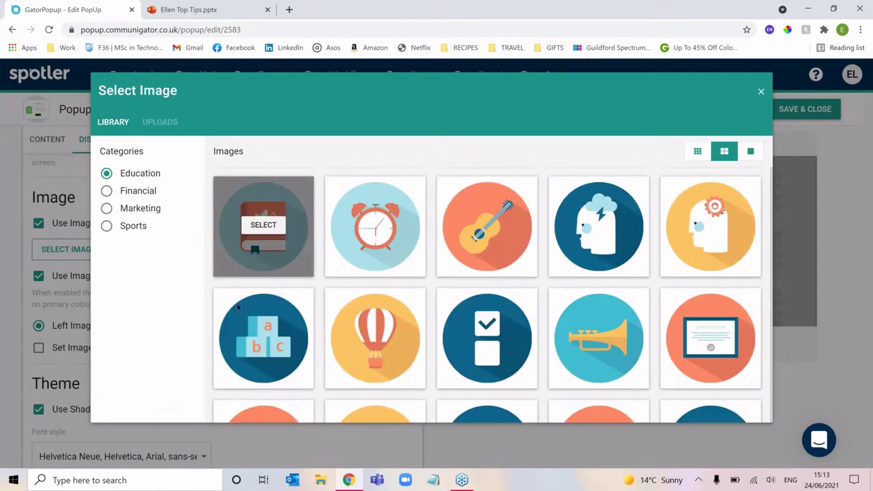
{"action": "scroll", "coordinate": [238, 307], "scroll_direction": "down", "scroll_amount": 2}
{"action": "scroll", "coordinate": [237, 308], "scroll_direction": "up", "scroll_amount": 5}
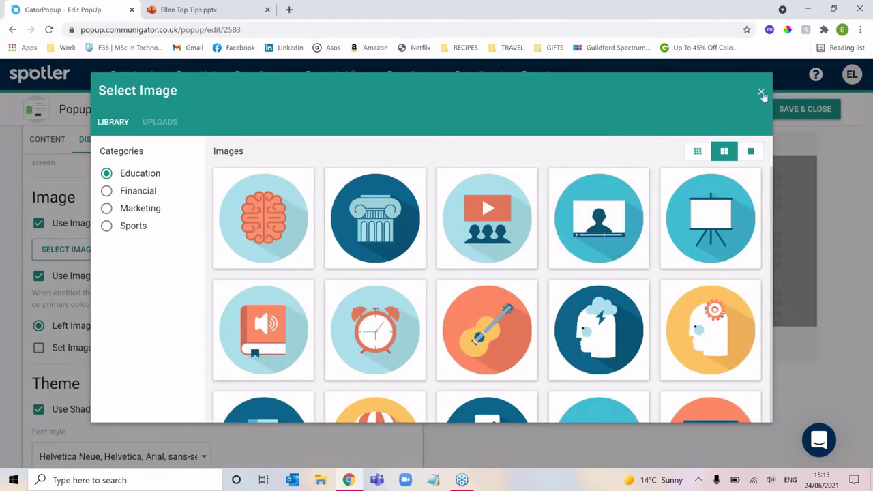
{"action": "left_click", "coordinate": [762, 92]}
{"action": "scroll", "coordinate": [309, 340], "scroll_direction": "down", "scroll_amount": 3}
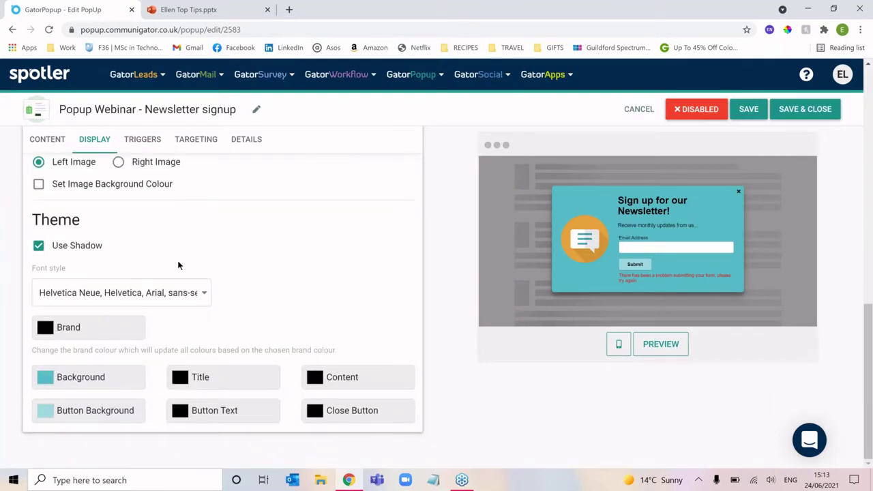
Change the theme's Brand colour from blue to purple (#a45fce).
{"action": "left_click", "coordinate": [129, 329]}
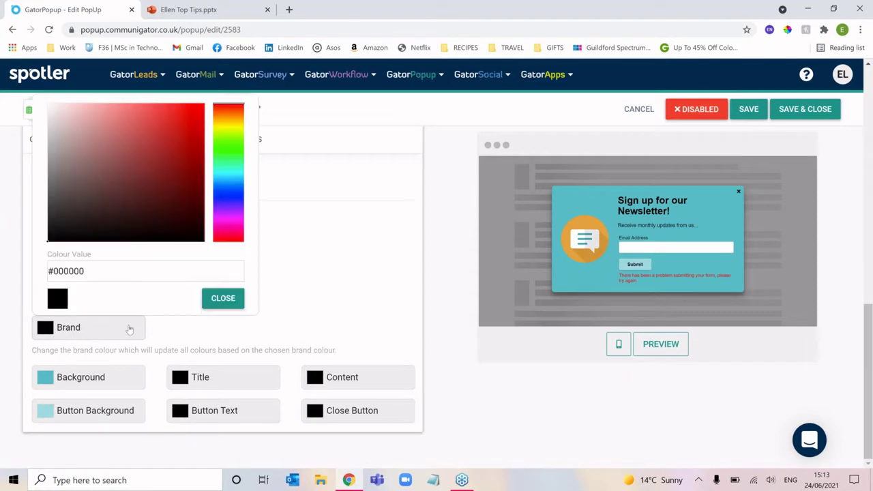
{"action": "left_click", "coordinate": [230, 194]}
{"action": "left_click", "coordinate": [131, 129]}
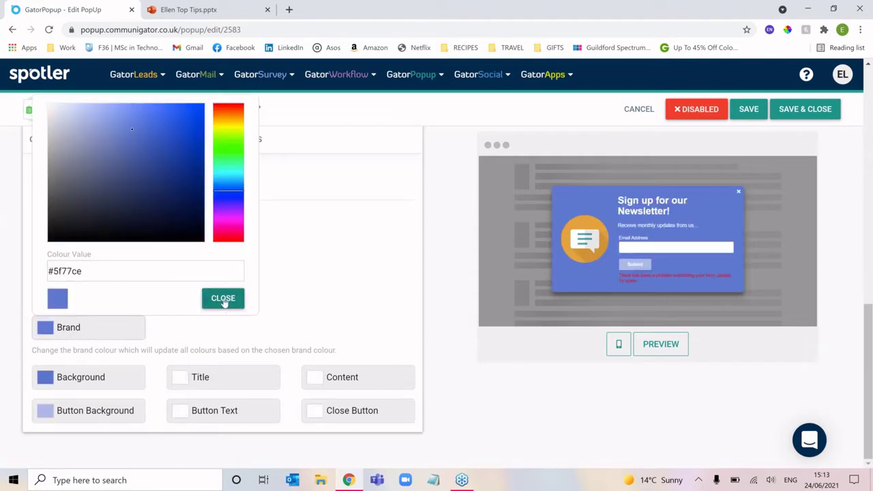
{"action": "left_click", "coordinate": [223, 300]}
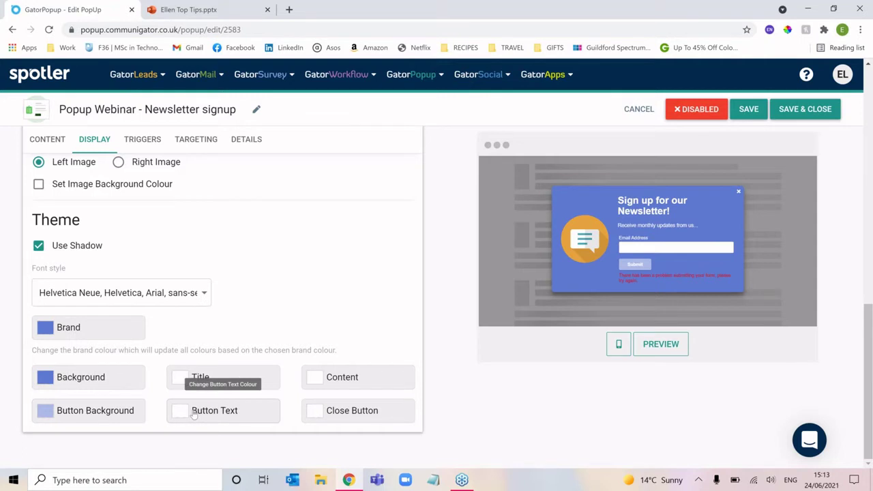
{"action": "left_click", "coordinate": [75, 328]}
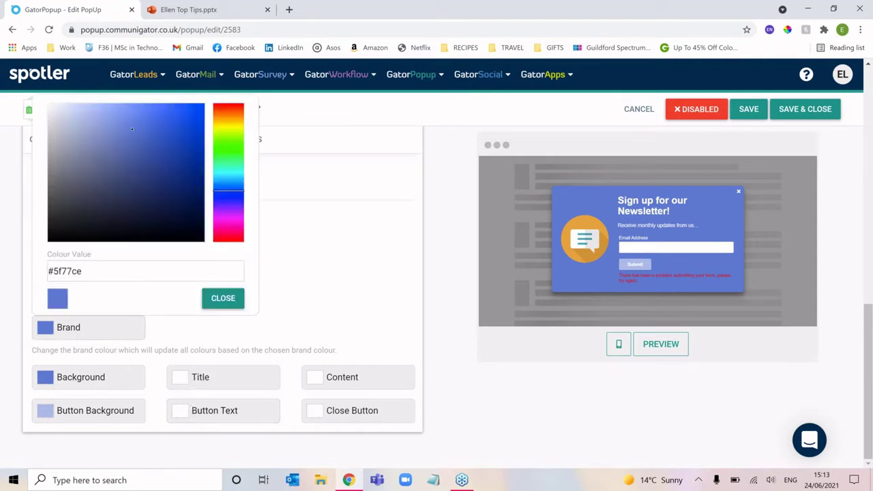
{"action": "left_click", "coordinate": [230, 183]}
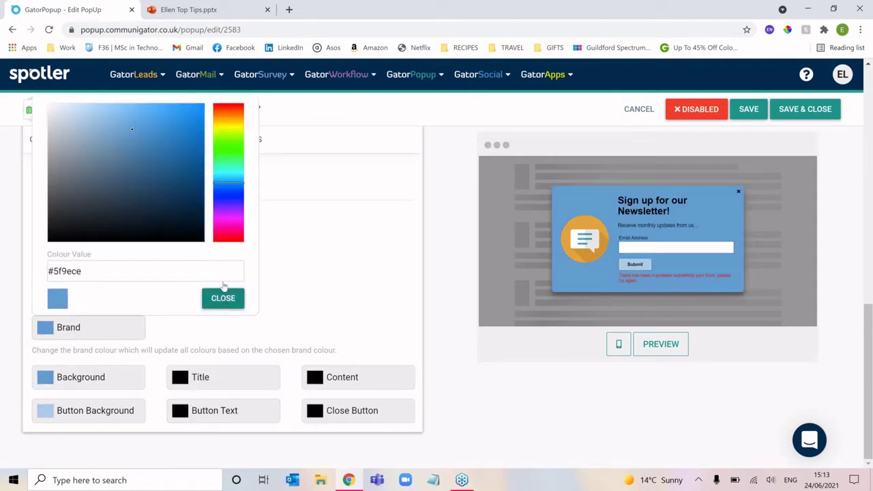
{"action": "left_click", "coordinate": [230, 197]}
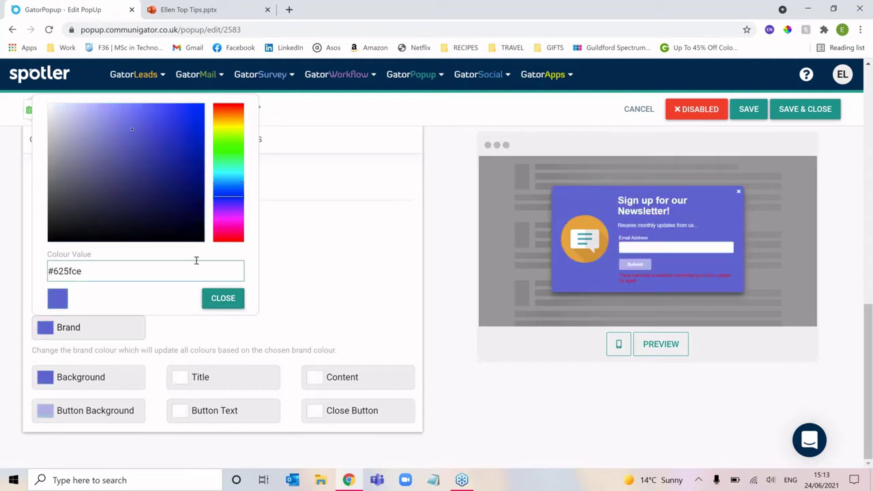
{"action": "left_click", "coordinate": [229, 213]}
{"action": "left_click", "coordinate": [223, 298]}
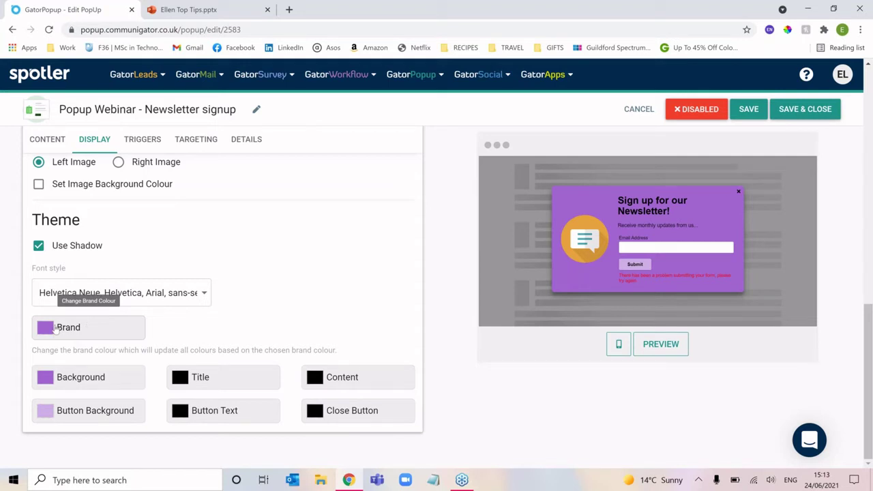
Check the popup Background colour and close its chooser.
{"action": "left_click", "coordinate": [101, 389]}
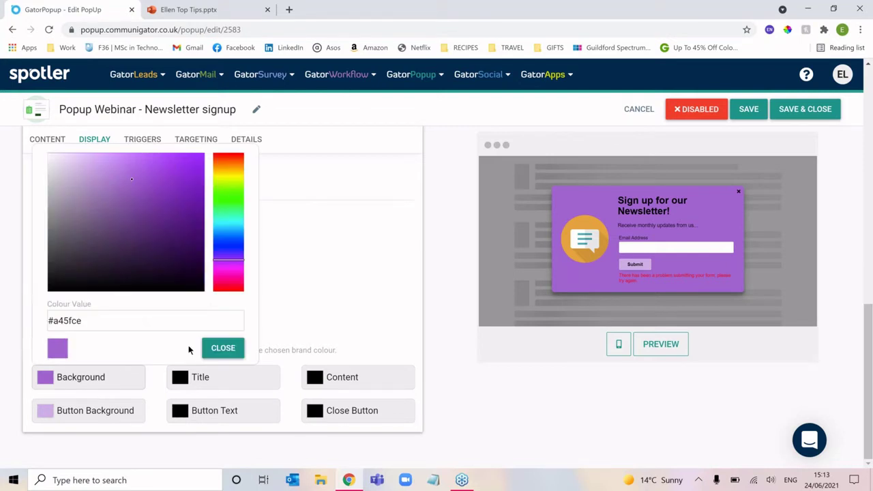
{"action": "left_click", "coordinate": [214, 349]}
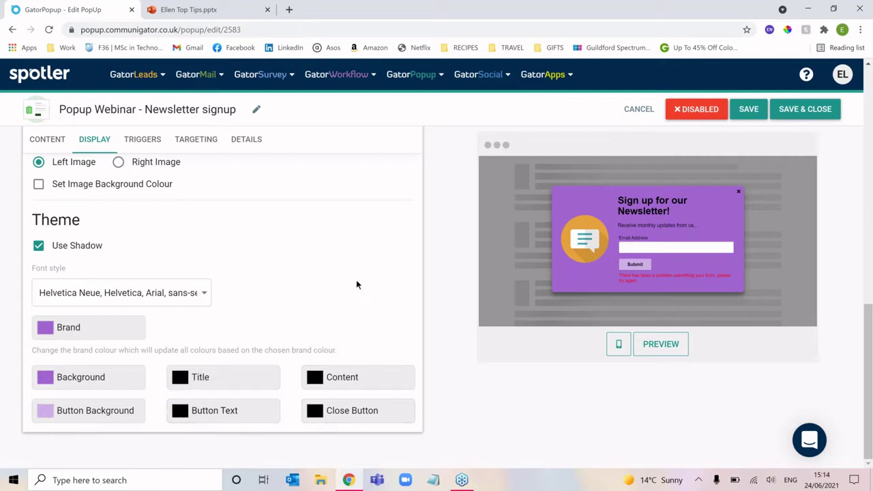
{"action": "scroll", "coordinate": [356, 284], "scroll_direction": "up", "scroll_amount": 10}
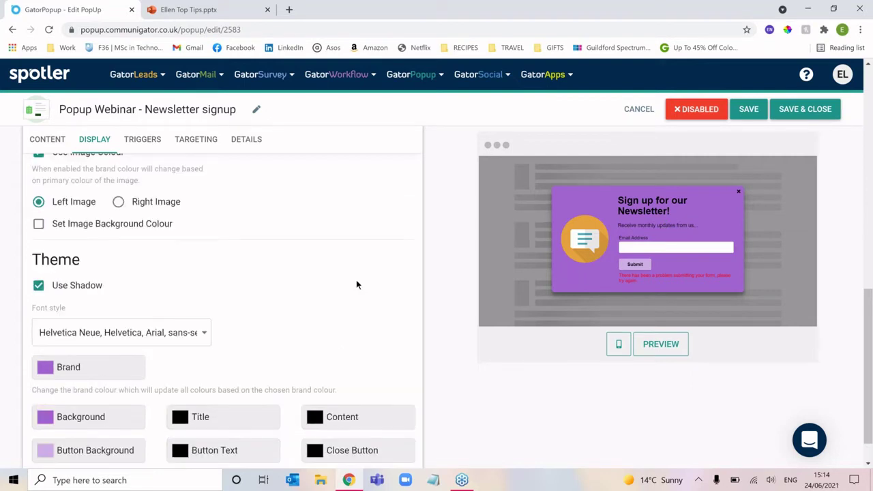
Replace the At Once trigger with After period of time = 3 seconds, Percentage of page unchecked.
{"action": "left_click", "coordinate": [142, 147]}
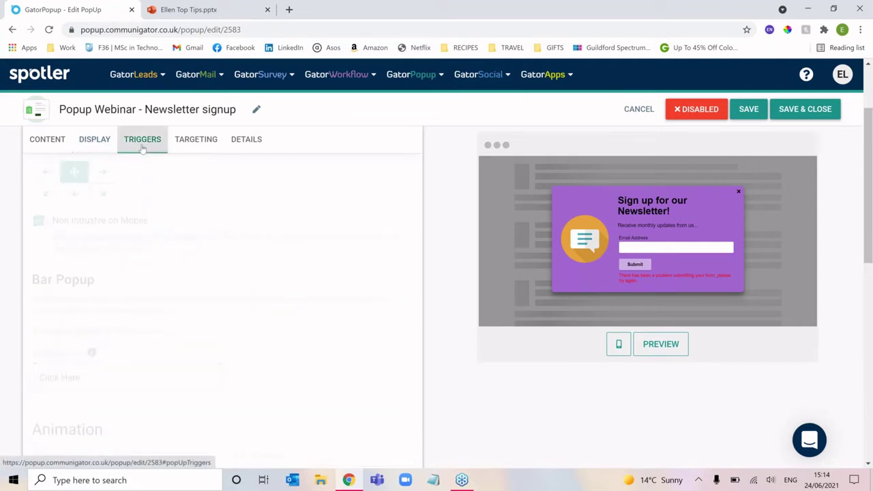
{"action": "scroll", "coordinate": [293, 255], "scroll_direction": "up", "scroll_amount": 3}
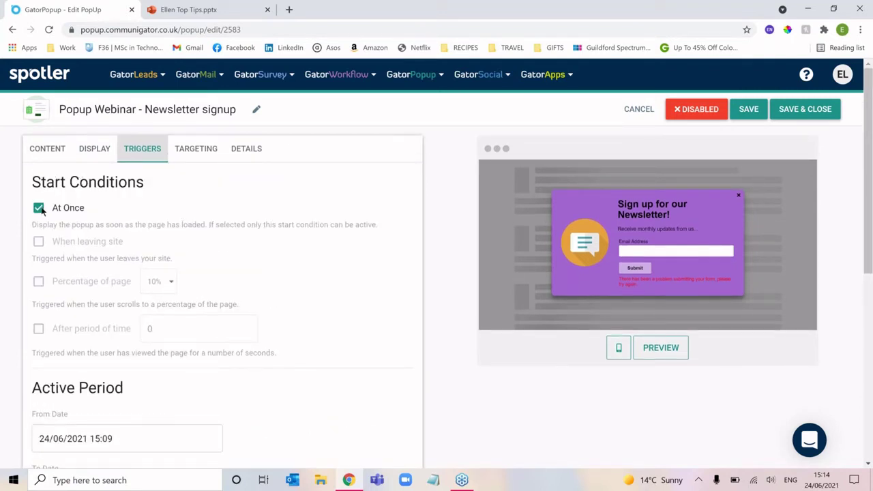
{"action": "left_click", "coordinate": [39, 209]}
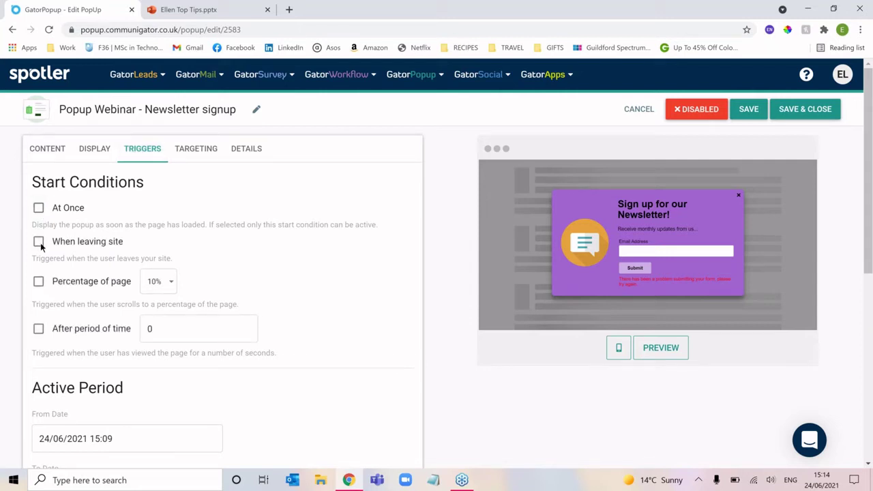
{"action": "left_click", "coordinate": [39, 282]}
{"action": "left_click", "coordinate": [38, 329]}
{"action": "left_click", "coordinate": [157, 325]}
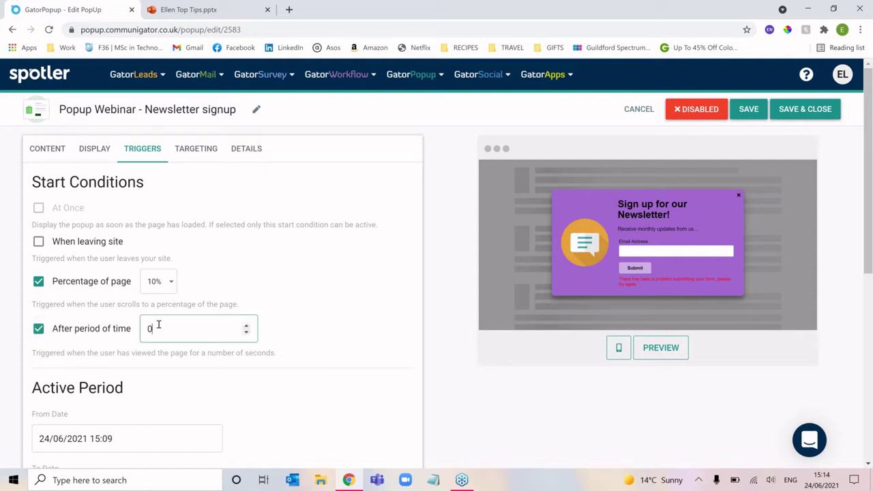
{"action": "key", "text": "BackSpace"}
{"action": "type", "text": "3"}
{"action": "left_click", "coordinate": [39, 282]}
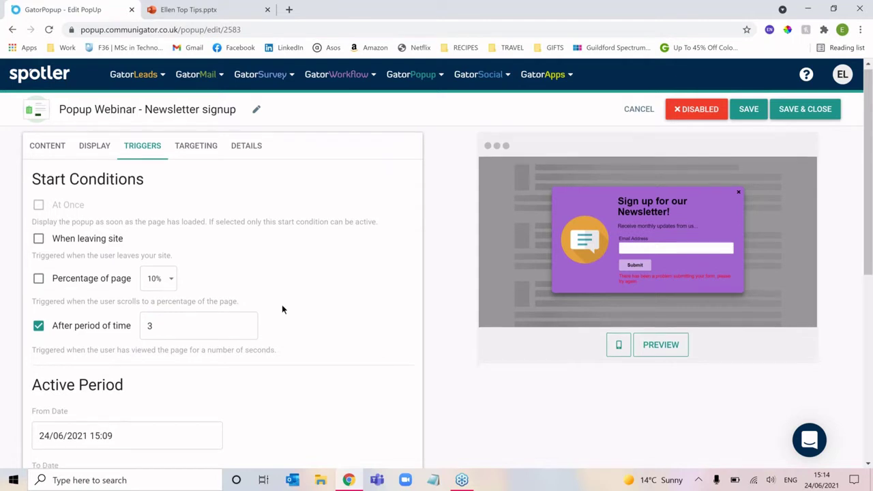
{"action": "scroll", "coordinate": [282, 307], "scroll_direction": "down", "scroll_amount": 3}
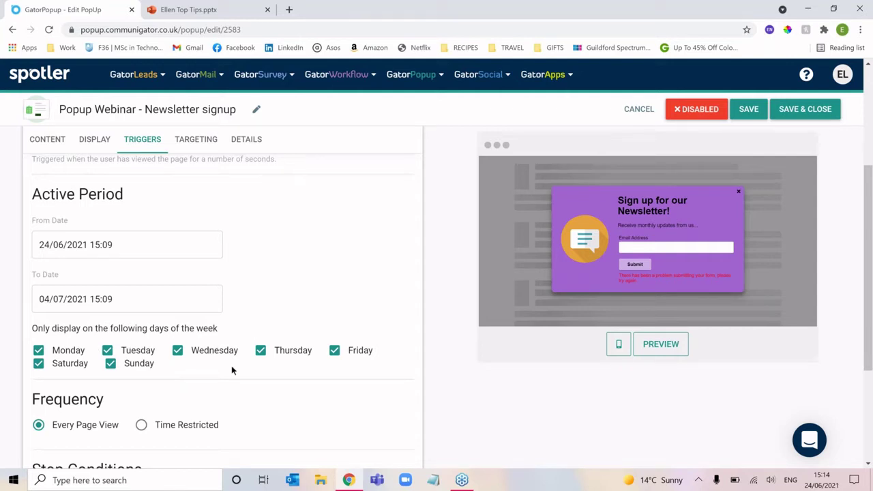
Set the display frequency to Time Restricted, only 2 per Day.
{"action": "scroll", "coordinate": [219, 373], "scroll_direction": "down", "scroll_amount": 1}
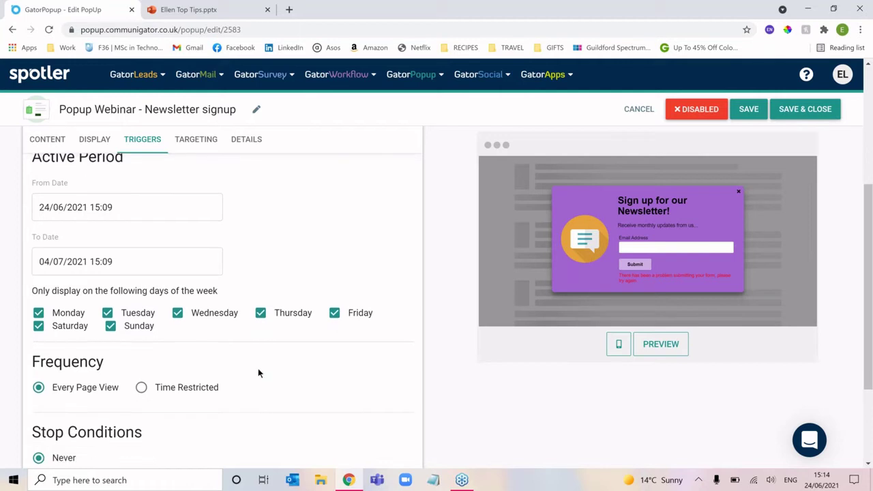
{"action": "scroll", "coordinate": [258, 373], "scroll_direction": "down", "scroll_amount": 3}
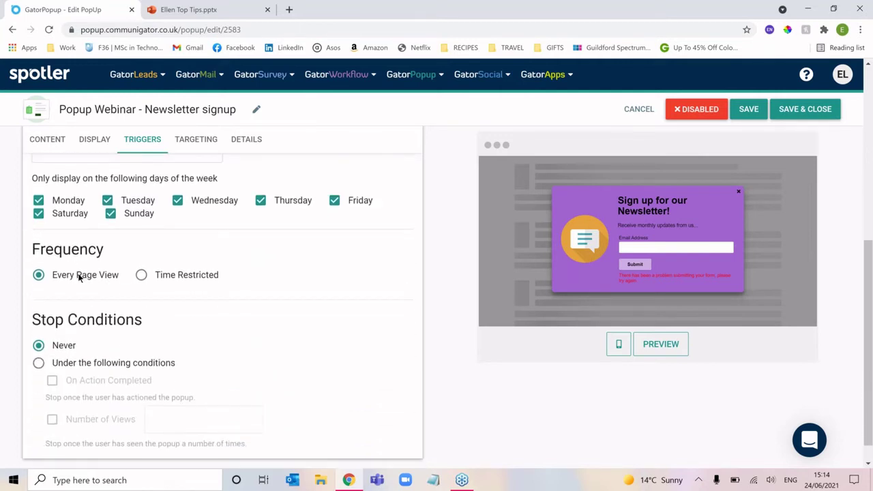
{"action": "left_click", "coordinate": [141, 276]}
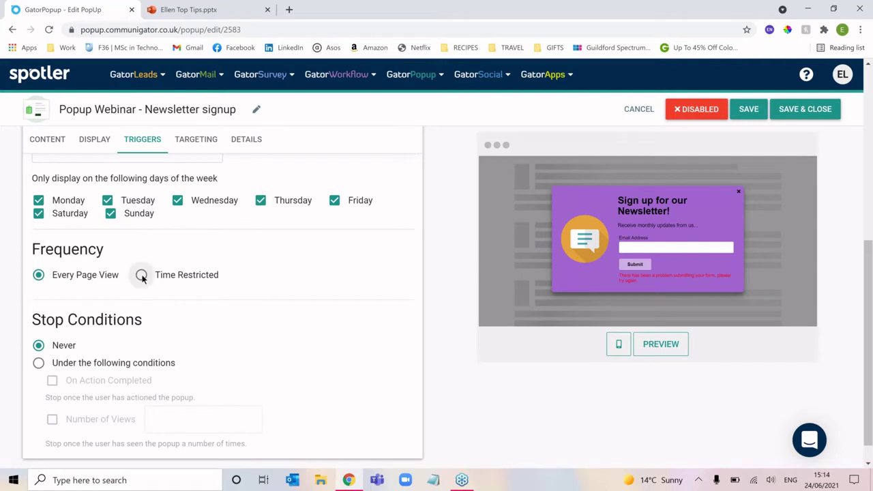
{"action": "left_click", "coordinate": [135, 310]}
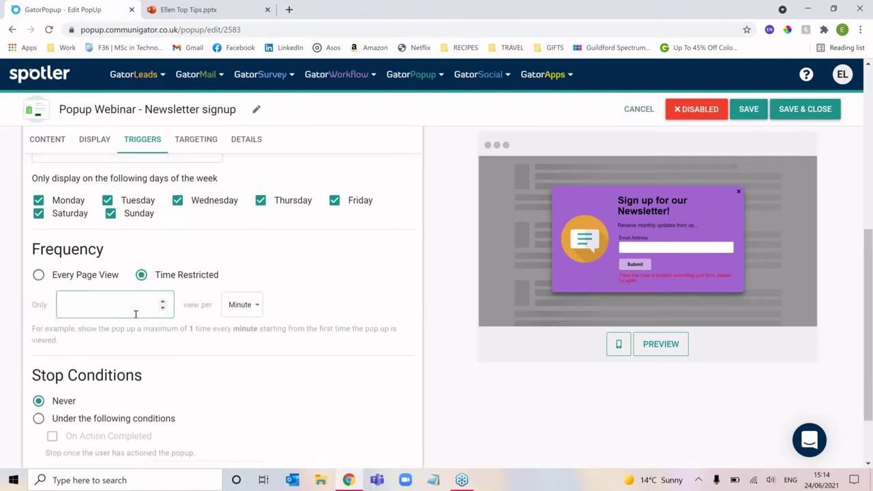
{"action": "type", "text": "2"}
{"action": "left_click", "coordinate": [240, 307]}
{"action": "left_click", "coordinate": [250, 361]}
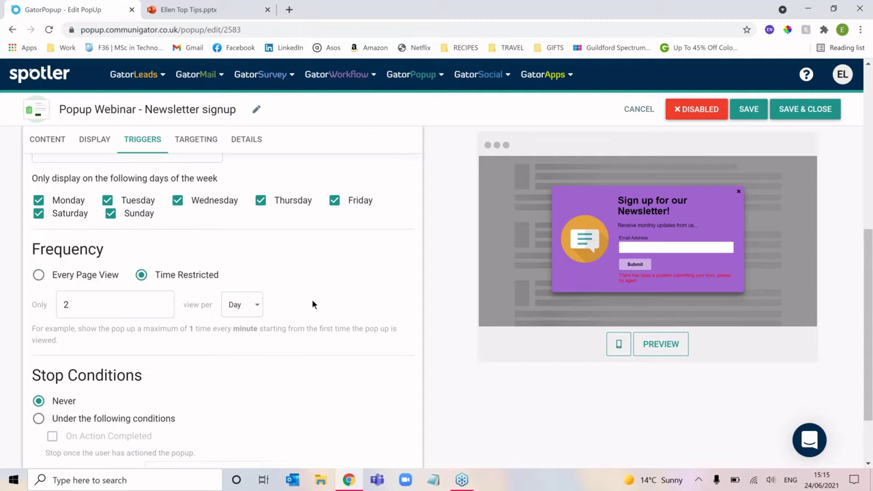
Set stop conditions to On Action Completed and Number of Views = 5.
{"action": "scroll", "coordinate": [312, 304], "scroll_direction": "down", "scroll_amount": 2}
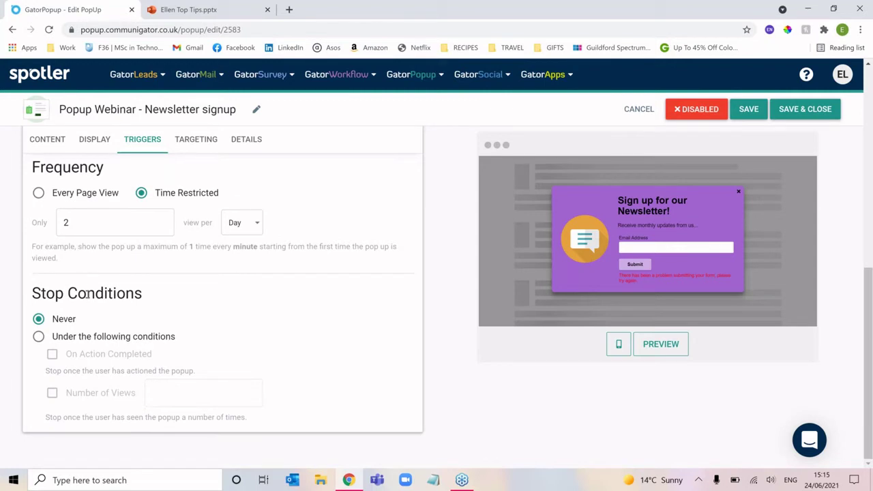
{"action": "left_click", "coordinate": [38, 336]}
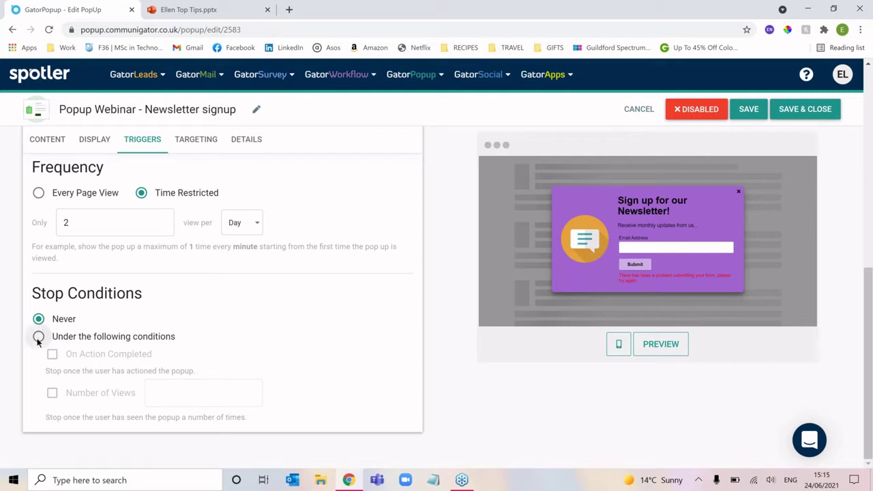
{"action": "left_click", "coordinate": [53, 356]}
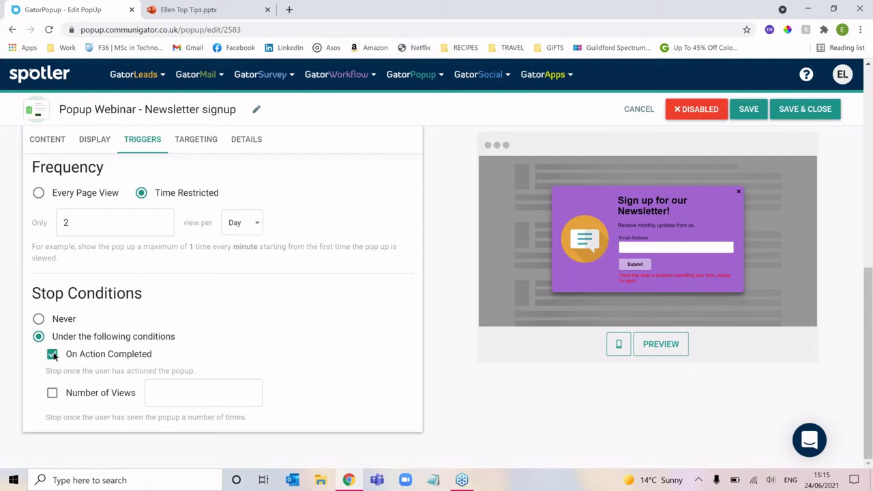
{"action": "left_click", "coordinate": [53, 393]}
{"action": "left_click", "coordinate": [161, 393]}
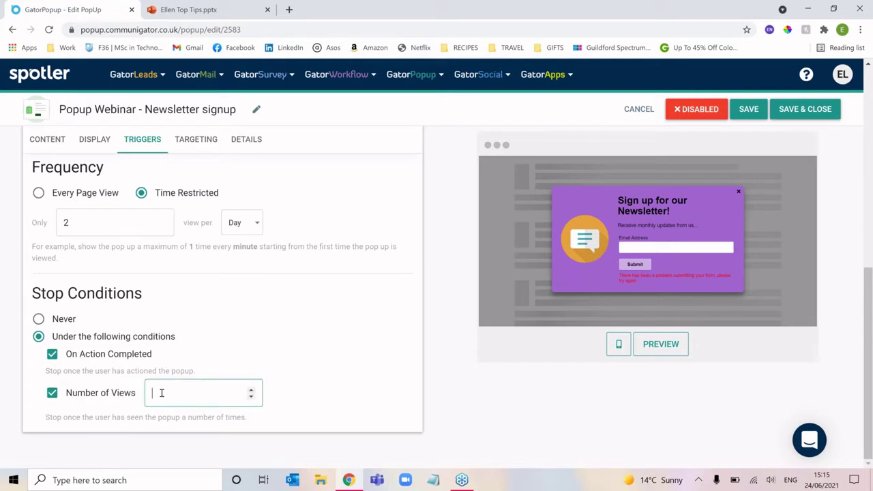
{"action": "type", "text": "5"}
{"action": "left_click", "coordinate": [293, 348]}
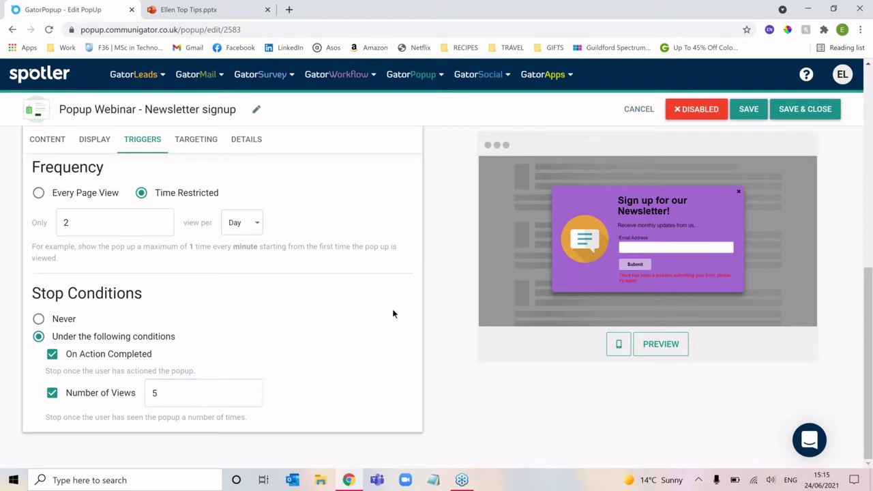
{"action": "scroll", "coordinate": [393, 314], "scroll_direction": "up", "scroll_amount": 3}
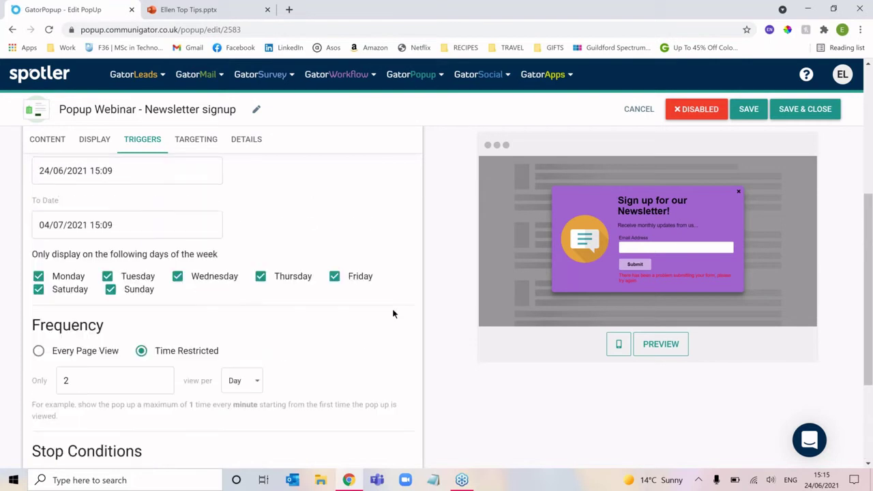
Add a target page with URL 'aboutus', then add a second empty target page row.
{"action": "left_click", "coordinate": [196, 141]}
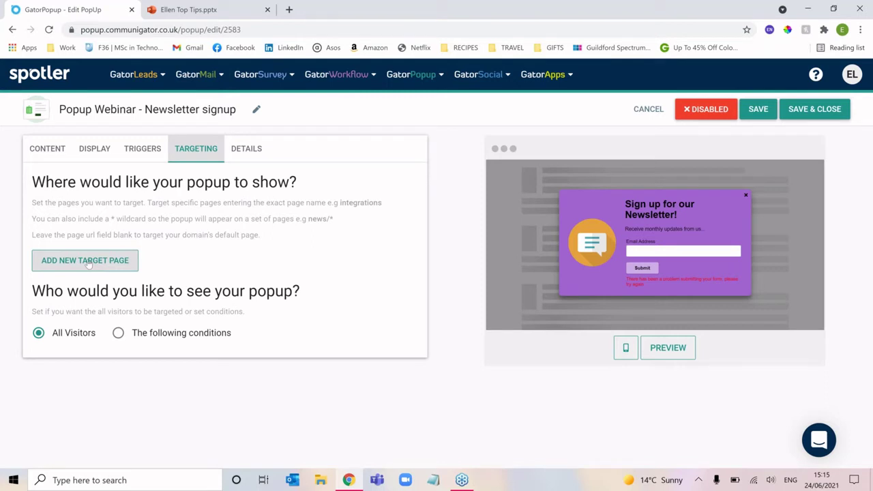
{"action": "left_click", "coordinate": [88, 264]}
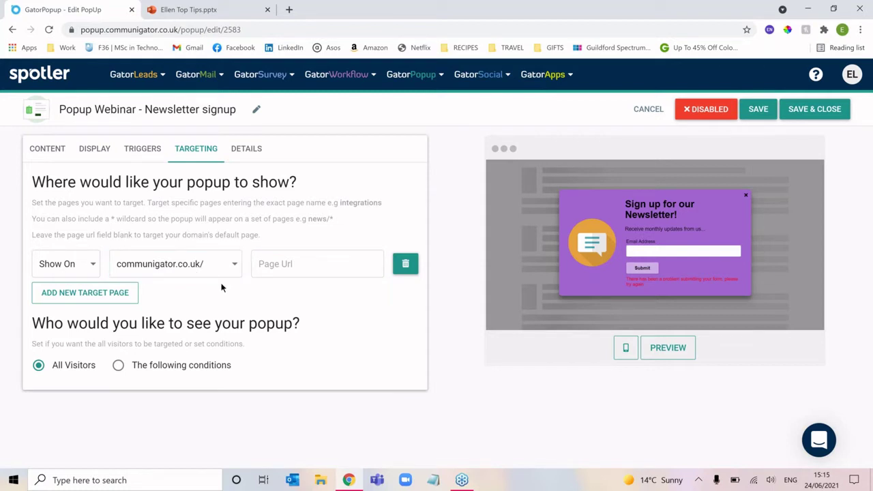
{"action": "left_click", "coordinate": [277, 274]}
{"action": "type", "text": "aboutus"}
{"action": "left_click", "coordinate": [270, 298]}
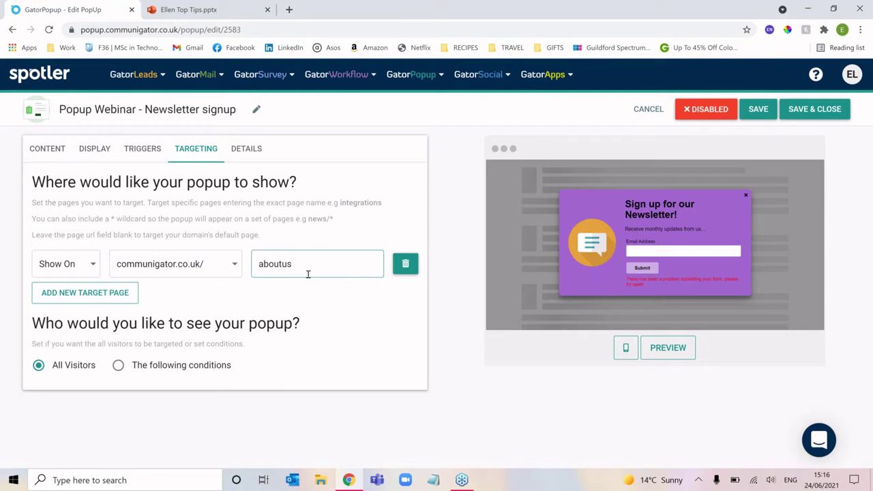
{"action": "left_click", "coordinate": [82, 295]}
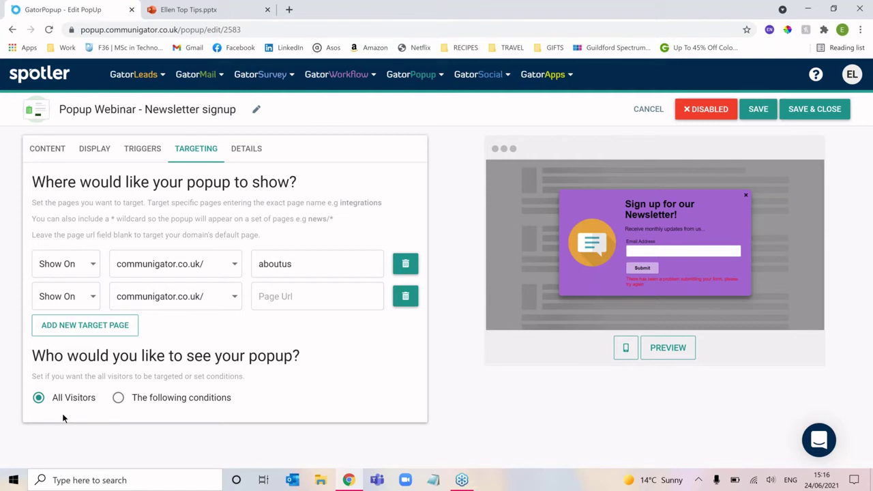
{"action": "left_click", "coordinate": [119, 398]}
{"action": "scroll", "coordinate": [331, 408], "scroll_direction": "down", "scroll_amount": 1}
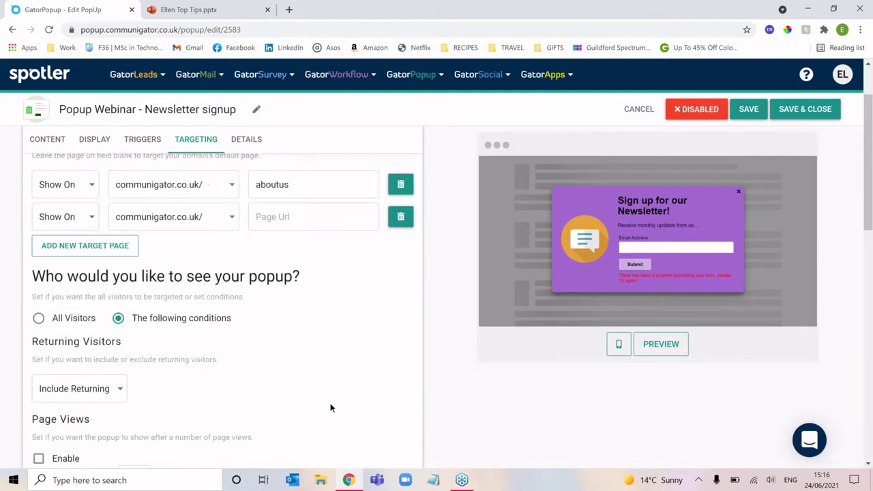
{"action": "scroll", "coordinate": [331, 408], "scroll_direction": "down", "scroll_amount": 2}
{"action": "scroll", "coordinate": [330, 408], "scroll_direction": "down", "scroll_amount": 1}
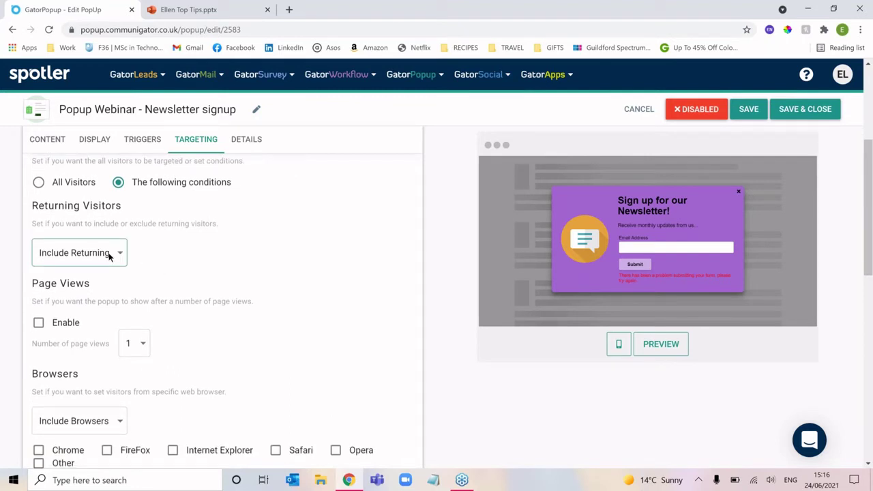
{"action": "scroll", "coordinate": [249, 348], "scroll_direction": "down", "scroll_amount": 1}
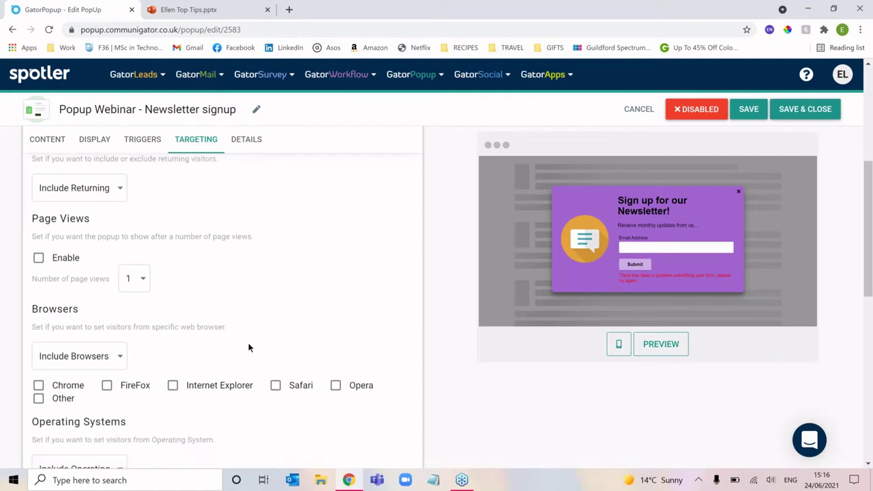
{"action": "left_click", "coordinate": [39, 259]}
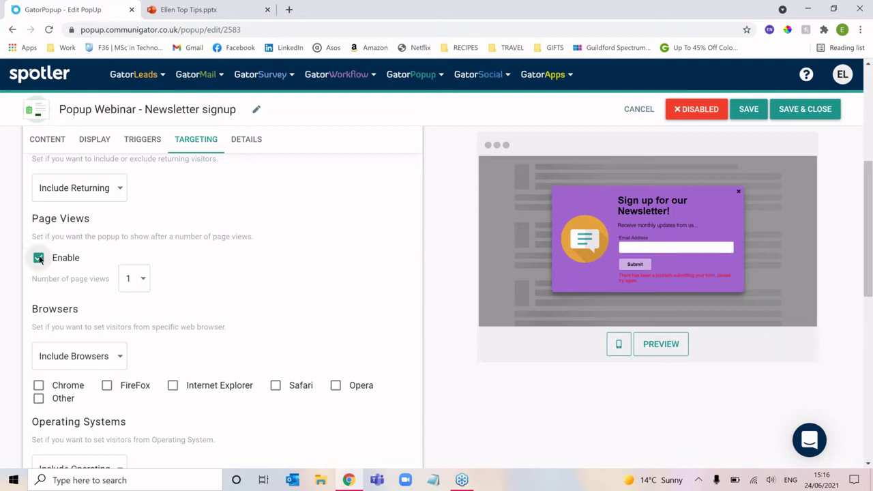
{"action": "left_click", "coordinate": [126, 277]}
{"action": "left_click", "coordinate": [130, 108]}
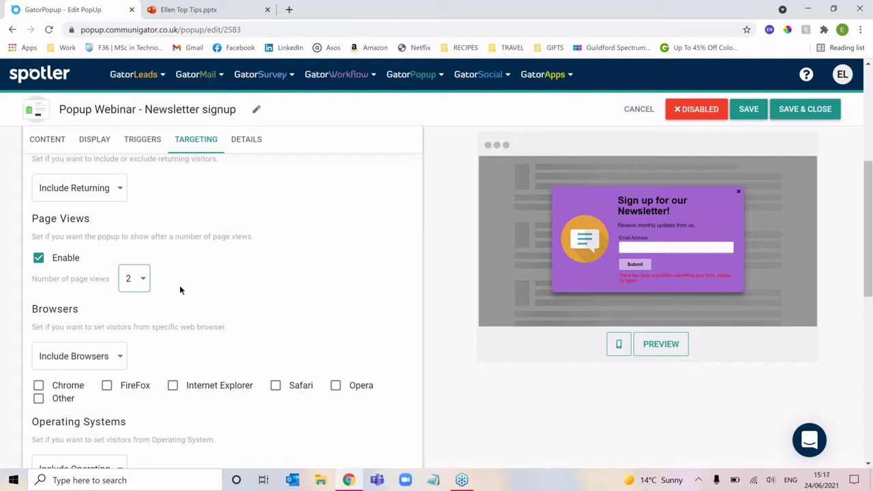
{"action": "scroll", "coordinate": [239, 302], "scroll_direction": "down", "scroll_amount": 1}
{"action": "scroll", "coordinate": [238, 304], "scroll_direction": "down", "scroll_amount": 1}
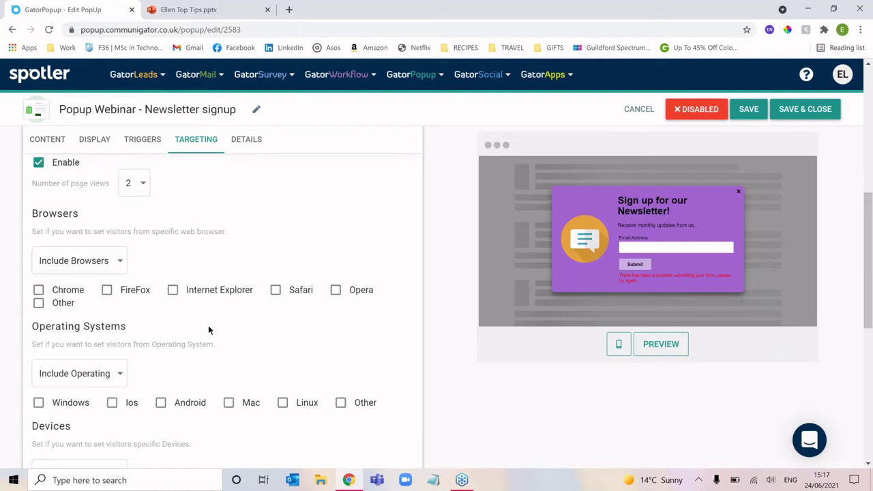
{"action": "scroll", "coordinate": [208, 327], "scroll_direction": "down", "scroll_amount": 2}
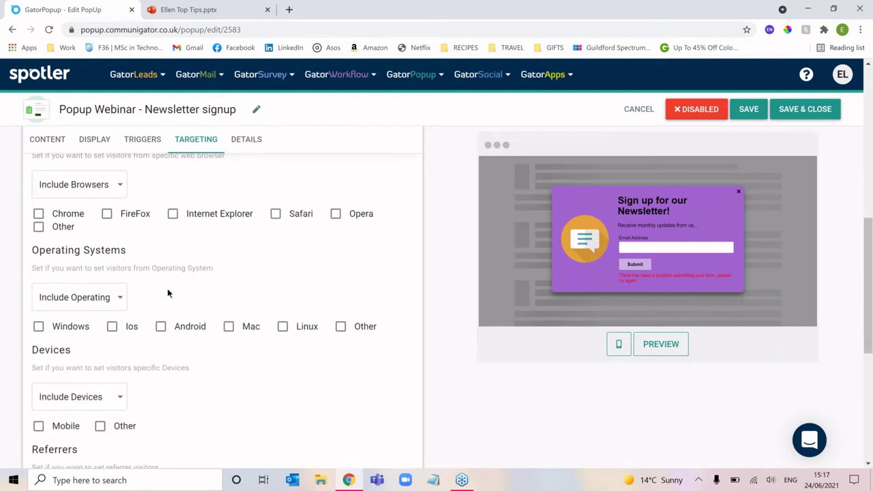
{"action": "scroll", "coordinate": [167, 293], "scroll_direction": "down", "scroll_amount": 2}
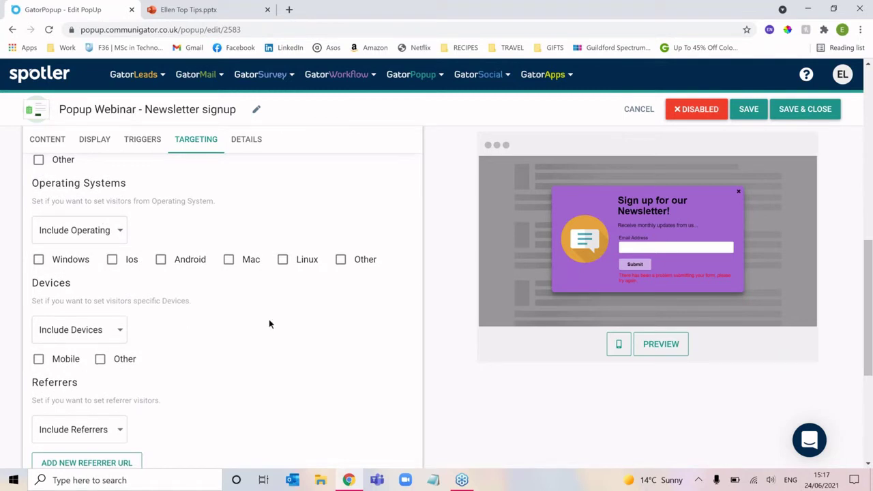
{"action": "scroll", "coordinate": [269, 319], "scroll_direction": "up", "scroll_amount": 15}
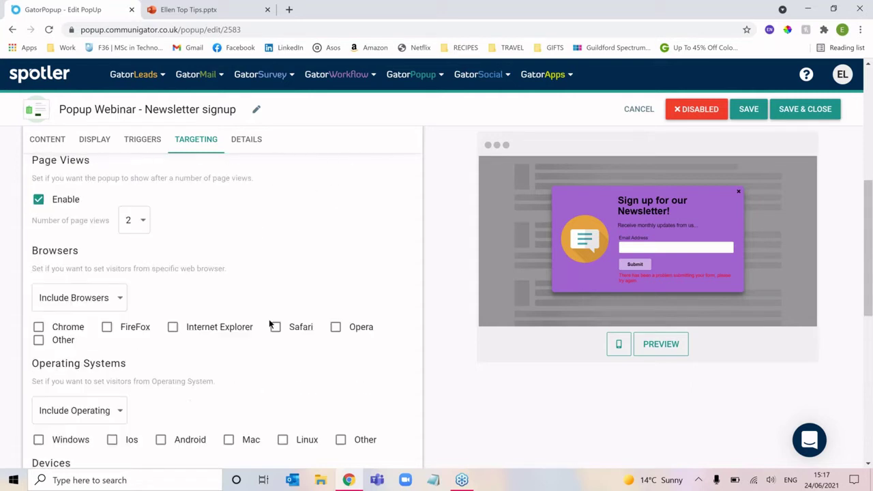
{"action": "left_click", "coordinate": [77, 400]}
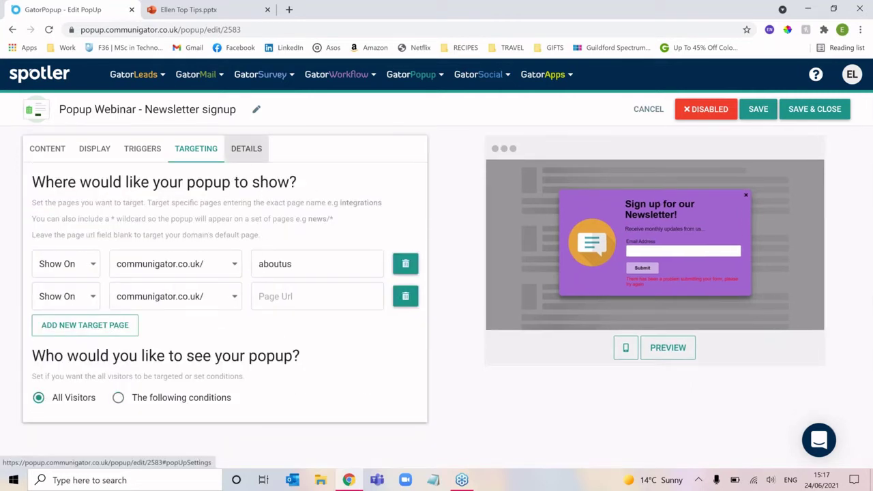
On the Details tab, cancel the Enable and Save prompt, then Save & Close the disabled popup.
{"action": "left_click", "coordinate": [244, 154]}
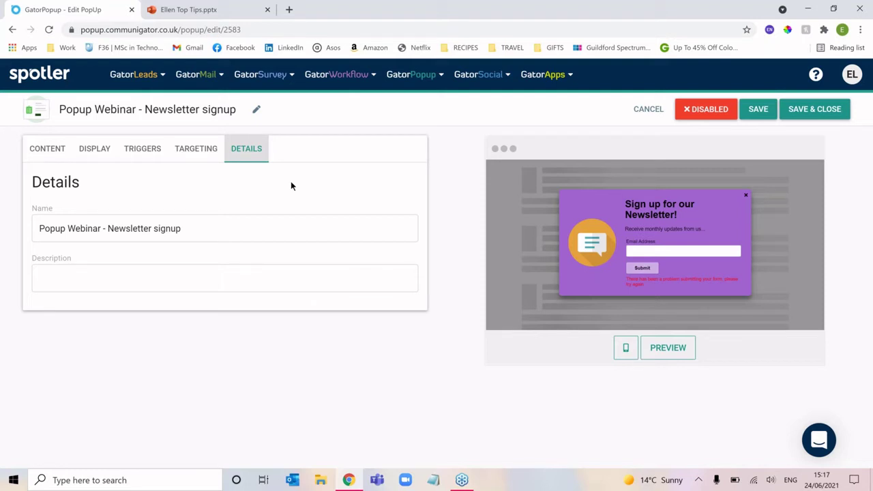
{"action": "left_click", "coordinate": [699, 119]}
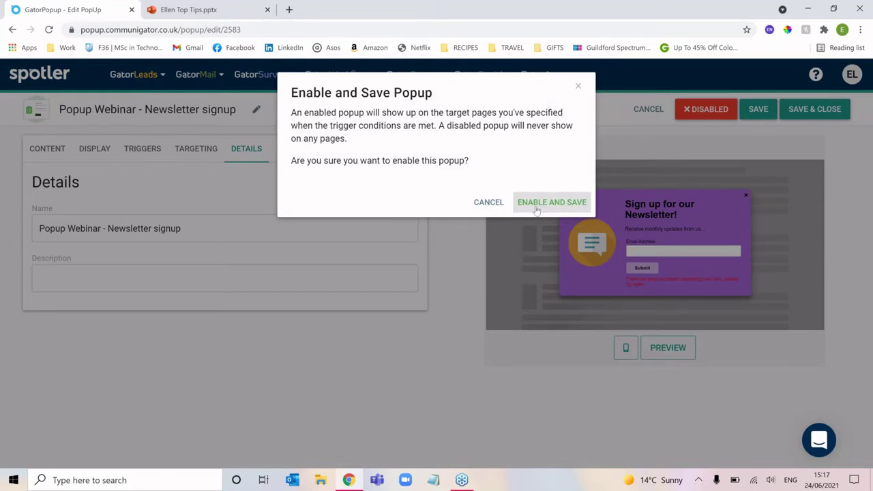
{"action": "left_click", "coordinate": [490, 203]}
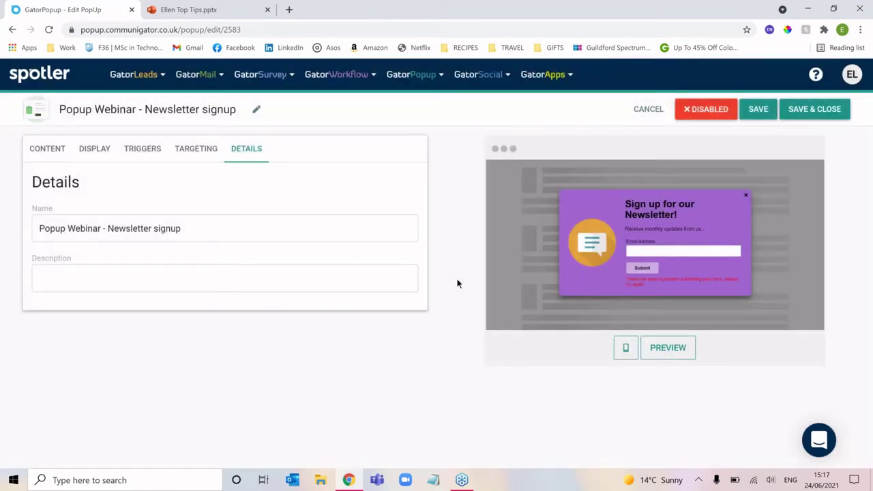
{"action": "left_click", "coordinate": [813, 110]}
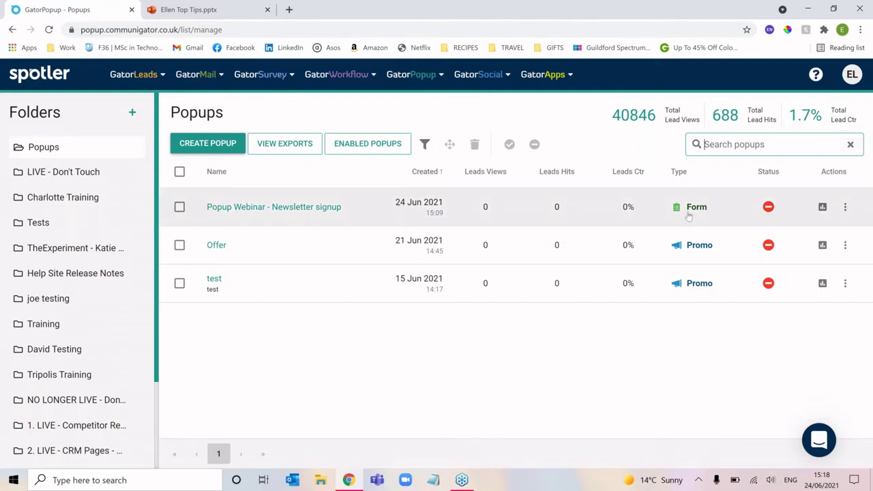
Open the newsletter popup's results, view All Traffic and UTM Analysis, then the GatorMail menu.
{"action": "left_click", "coordinate": [823, 207]}
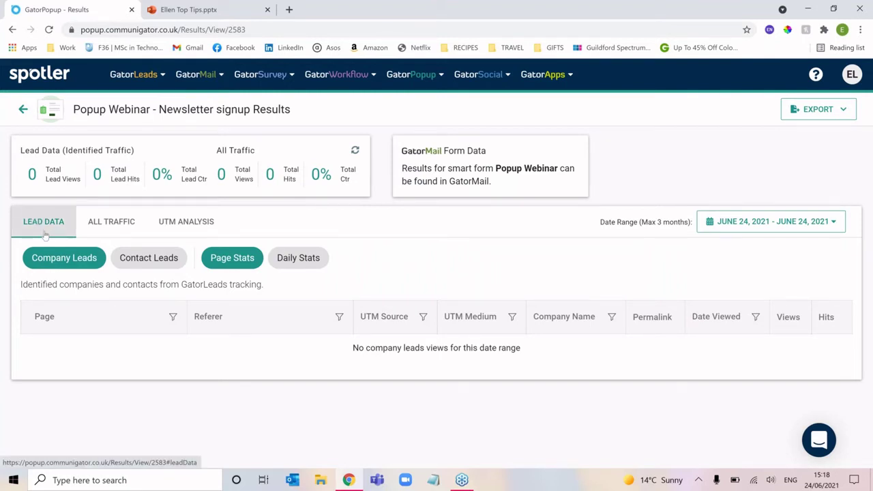
{"action": "left_click", "coordinate": [126, 227]}
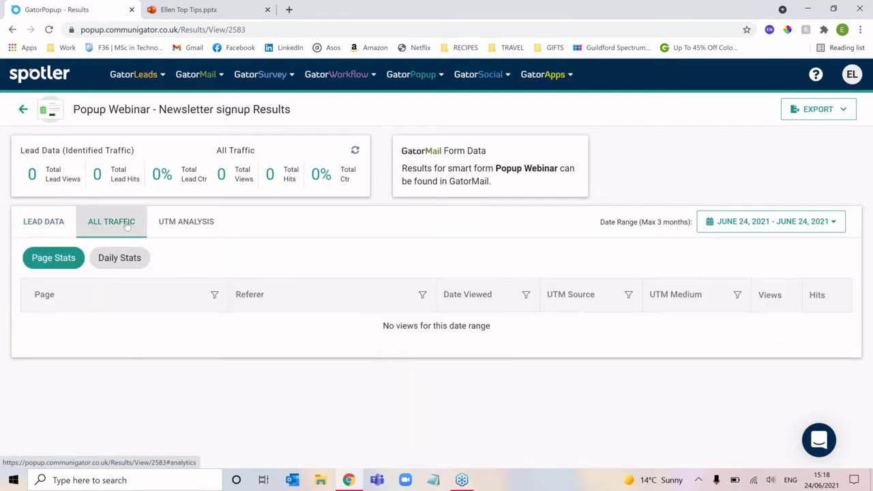
{"action": "left_click", "coordinate": [171, 225]}
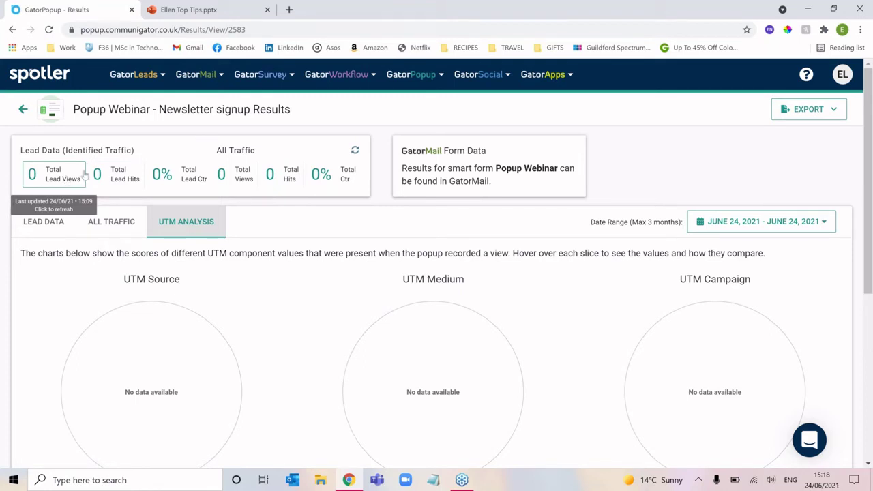
{"action": "left_click", "coordinate": [198, 76]}
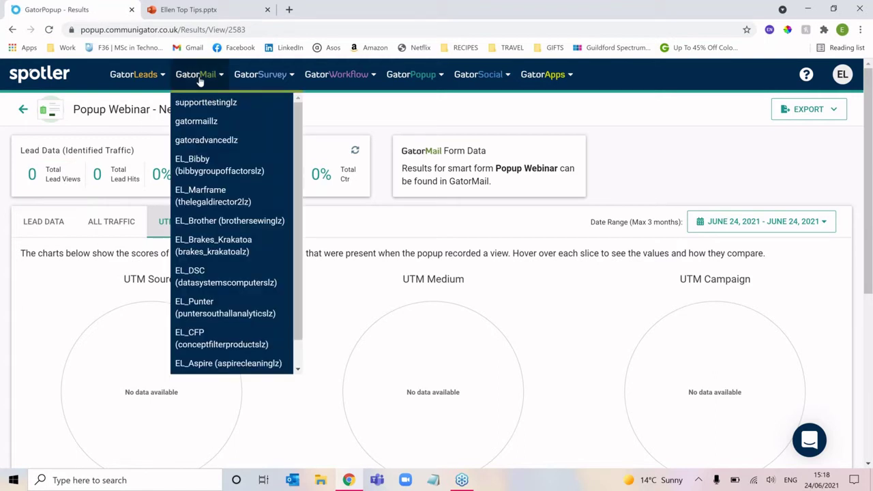
In GatorMail, view the Popup Webinar form's empty submissions, close them, and open the help menu.
{"action": "left_click", "coordinate": [202, 123]}
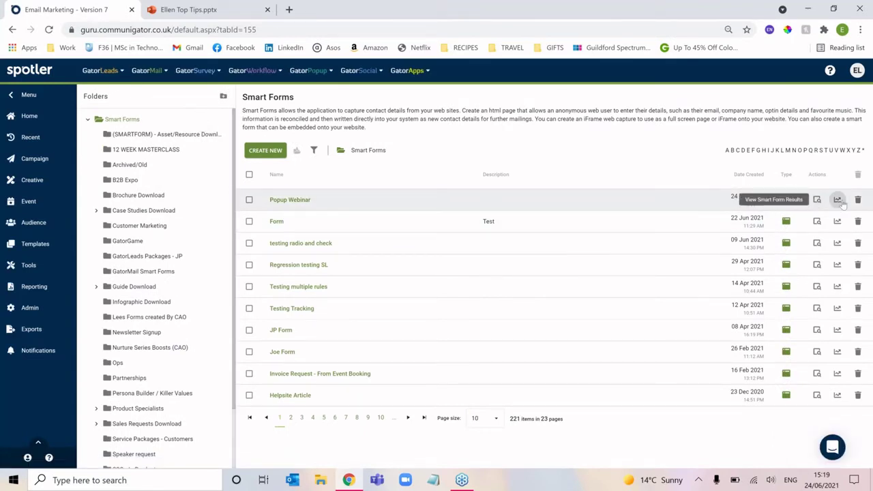
{"action": "left_click", "coordinate": [839, 200]}
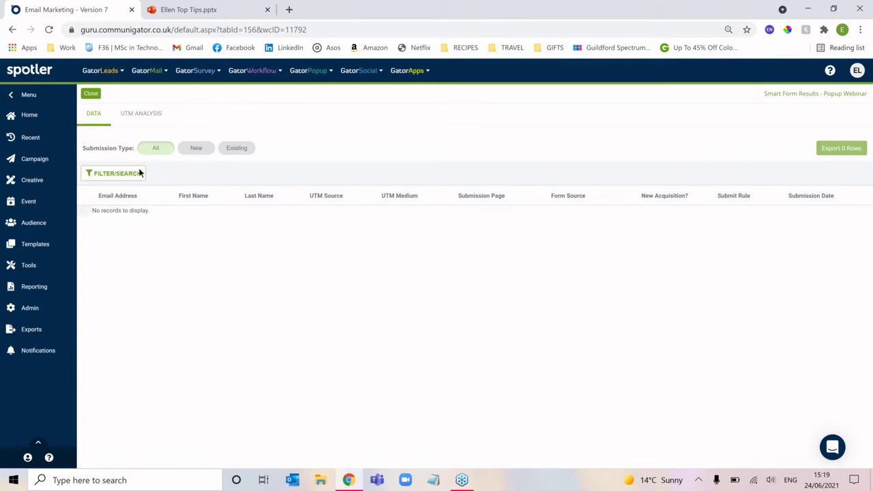
{"action": "left_click", "coordinate": [94, 94]}
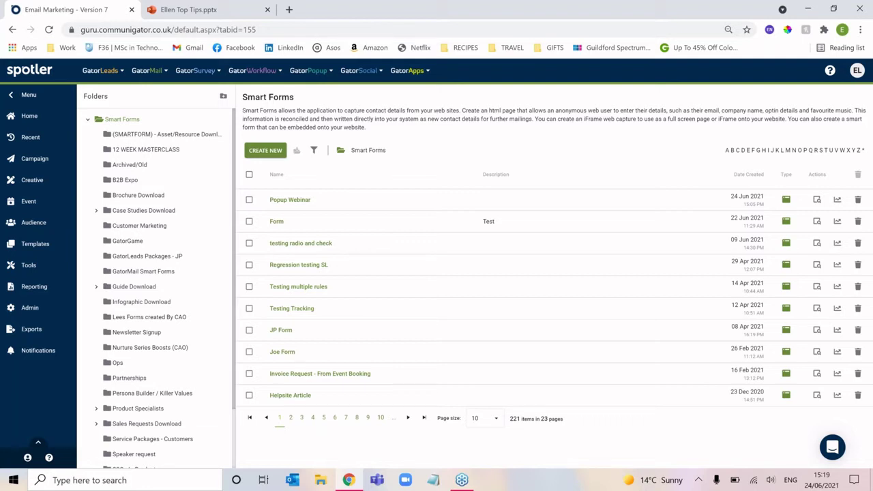
{"action": "left_click", "coordinate": [830, 71]}
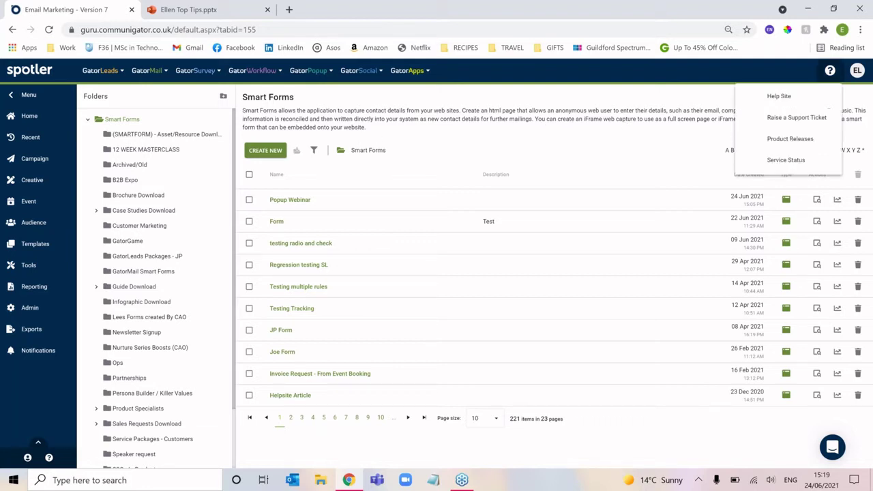